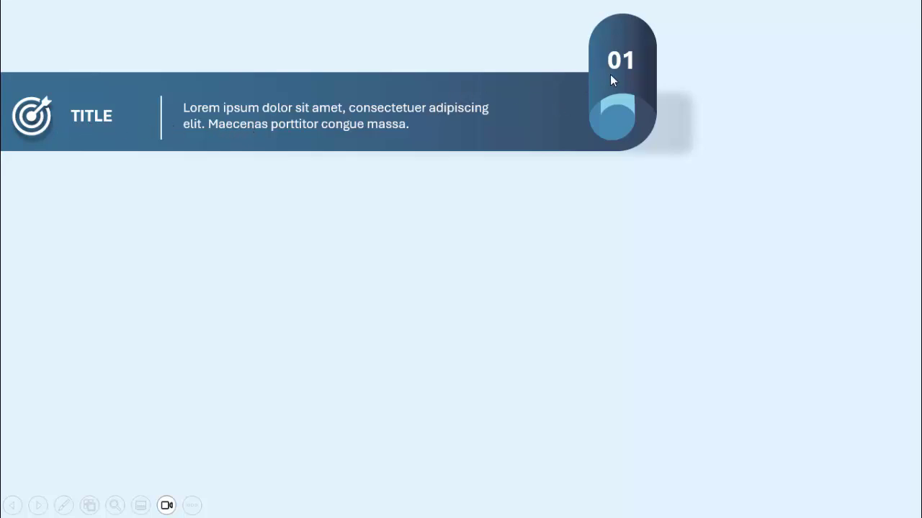
# - Advance the slide show to reveal the banners after 01 one by one
pyautogui.click(719, 219)
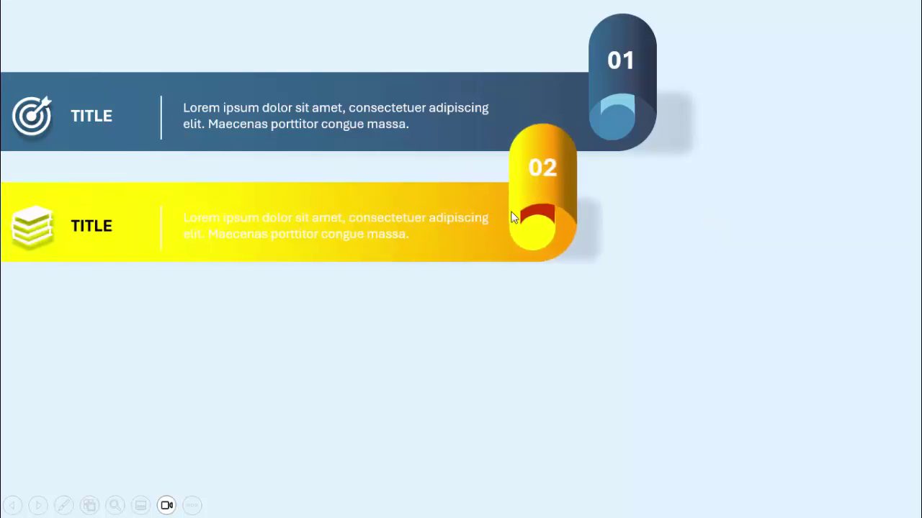
pyautogui.click(708, 235)
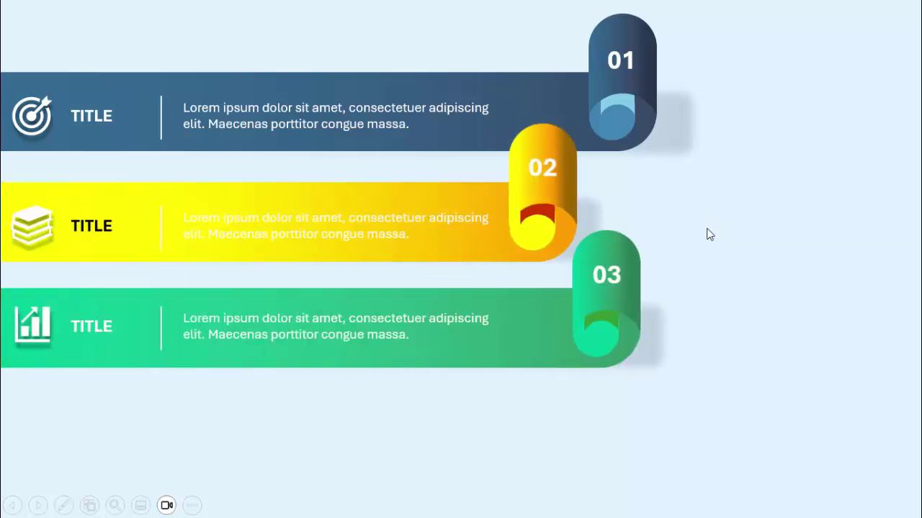
pyautogui.click(709, 234)
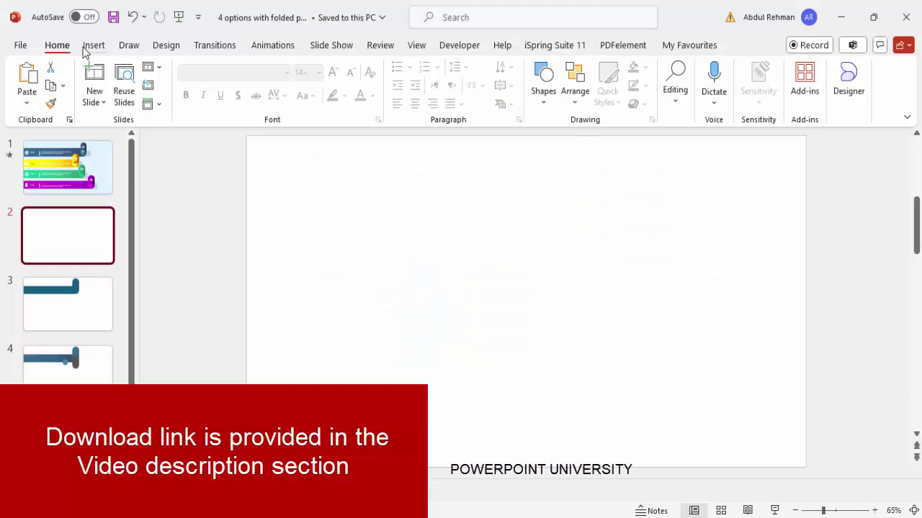
# - Draw a rectangle with rounded top corners on slide 2, about 5.57 inches high and 1.52 inches wide
pyautogui.click(90, 46)
pyautogui.click(300, 85)
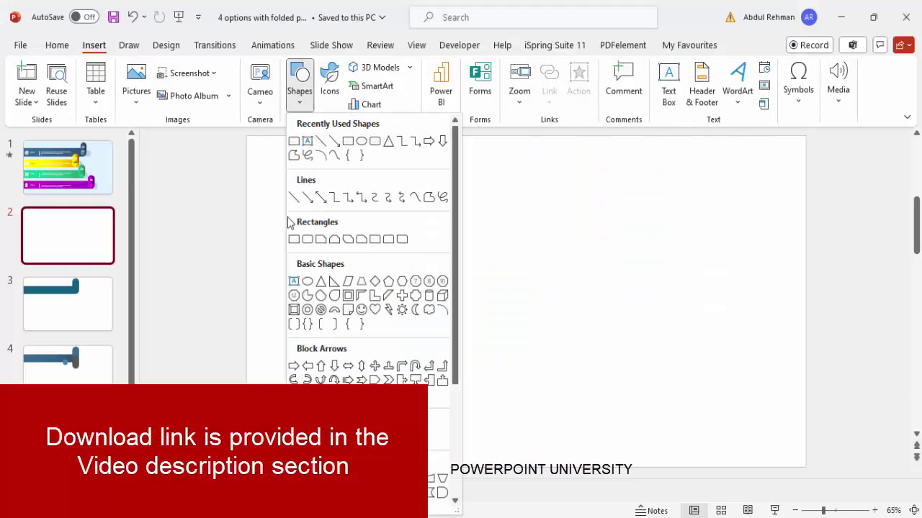
pyautogui.click(394, 246)
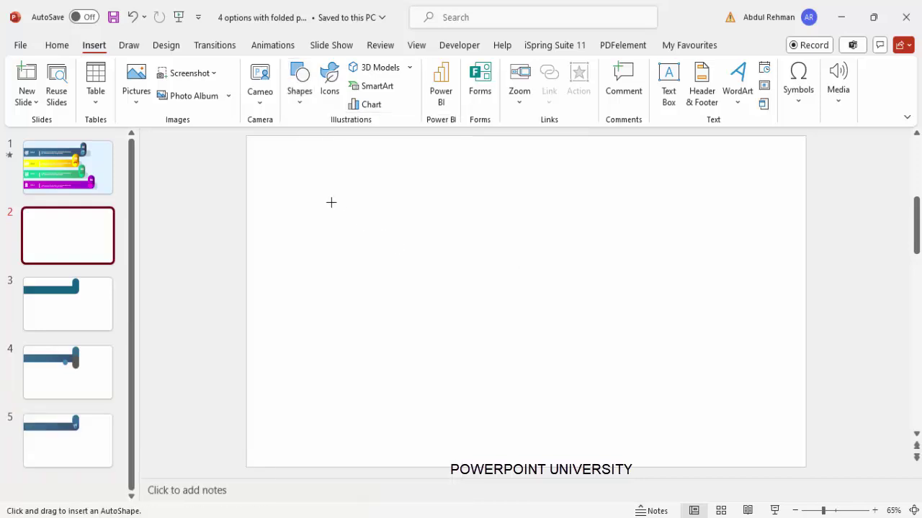
pyautogui.moveTo(323, 182); pyautogui.dragTo(386, 427)
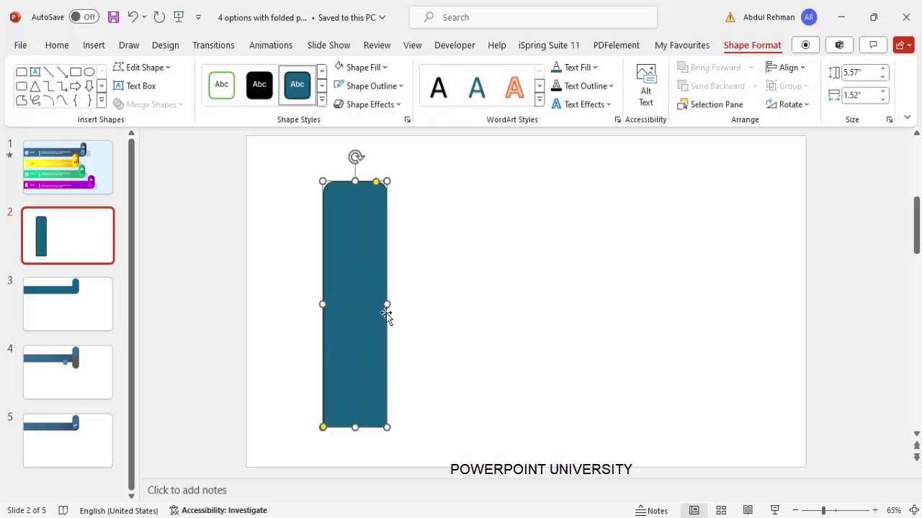
# - Rotate the rectangle 90° clockwise against the slide's left edge and resize it to about 8.53 by 1.23 inches
pyautogui.moveTo(356, 157); pyautogui.dragTo(466, 307)
pyautogui.moveTo(413, 298); pyautogui.dragTo(390, 213)
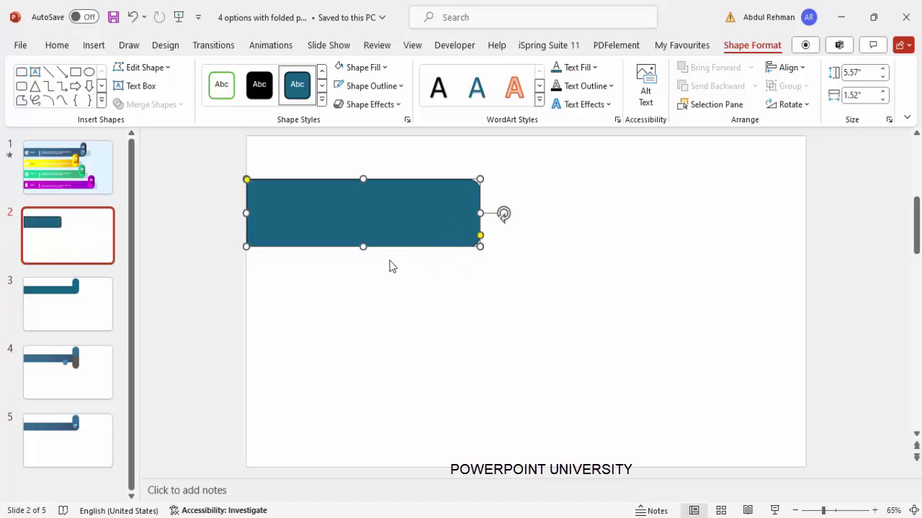
pyautogui.moveTo(364, 247); pyautogui.dragTo(364, 234)
pyautogui.moveTo(480, 208); pyautogui.dragTo(603, 207)
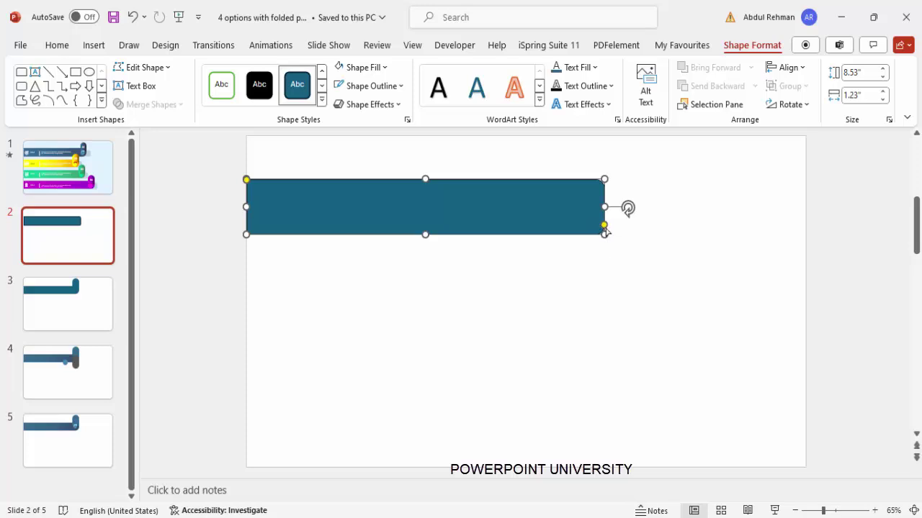
# - Round the bar's right end into a full semicircle and remove the bar's outline
pyautogui.moveTo(605, 228); pyautogui.dragTo(609, 203)
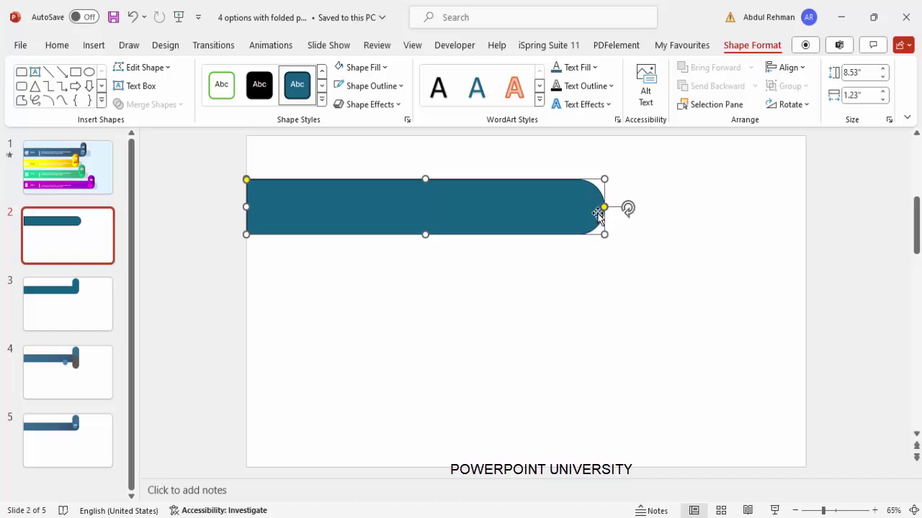
pyautogui.click(394, 87)
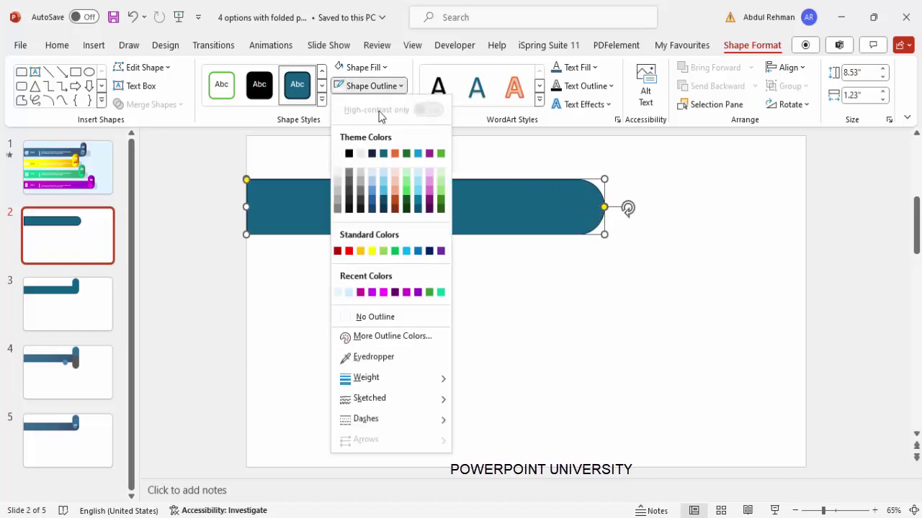
pyautogui.click(386, 319)
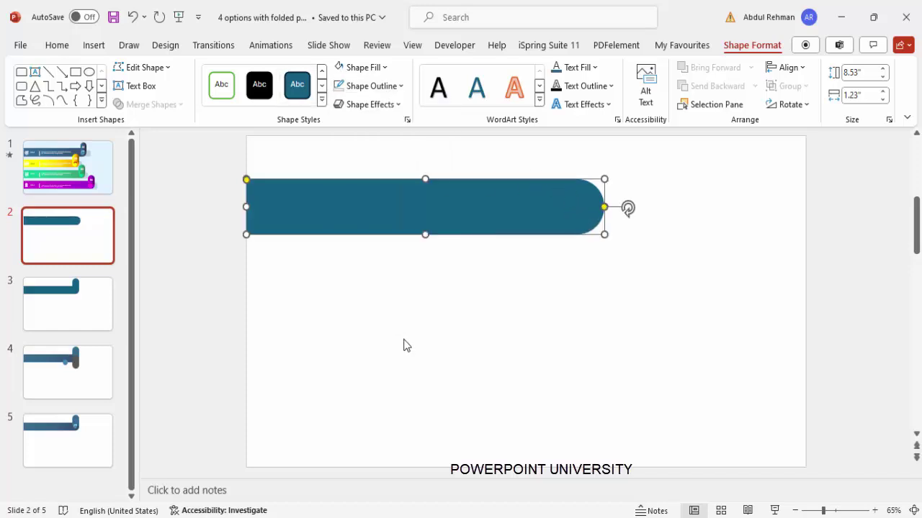
pyautogui.click(407, 344)
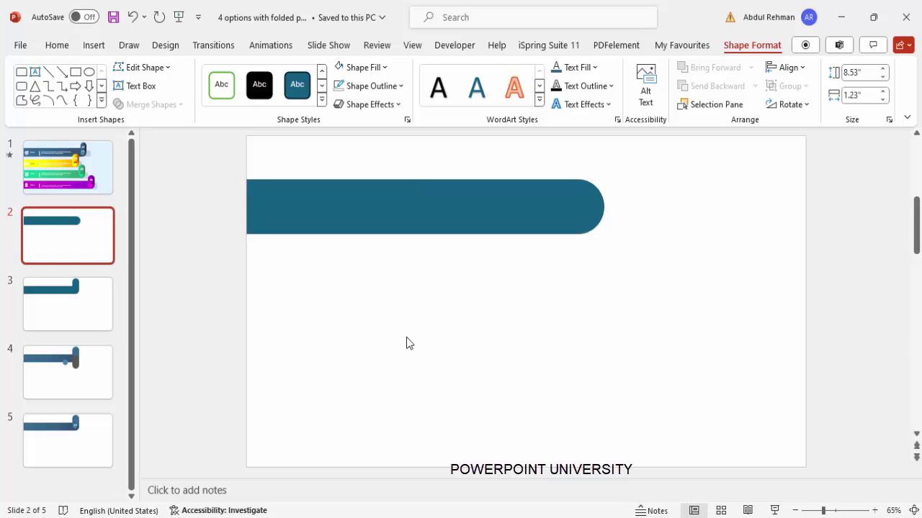
# - Draw an upright rounded rectangle about 2.55 by 1.44 inches below the bar and round its ends fully into a capsule
pyautogui.click(93, 44)
pyautogui.click(297, 101)
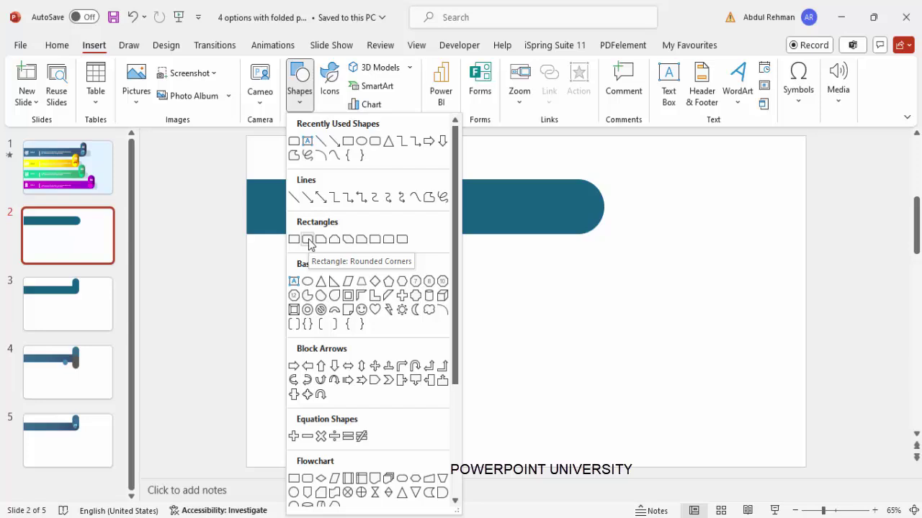
pyautogui.click(308, 240)
pyautogui.moveTo(555, 257)
pyautogui.mouseDown()
pyautogui.moveTo(606, 329)
pyautogui.moveTo(615, 368)
pyautogui.mouseUp()
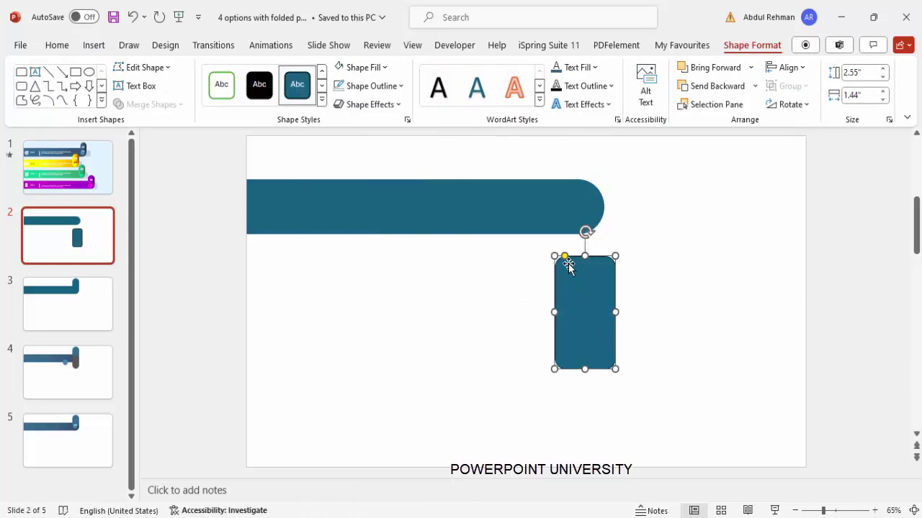
pyautogui.moveTo(565, 256); pyautogui.dragTo(596, 260)
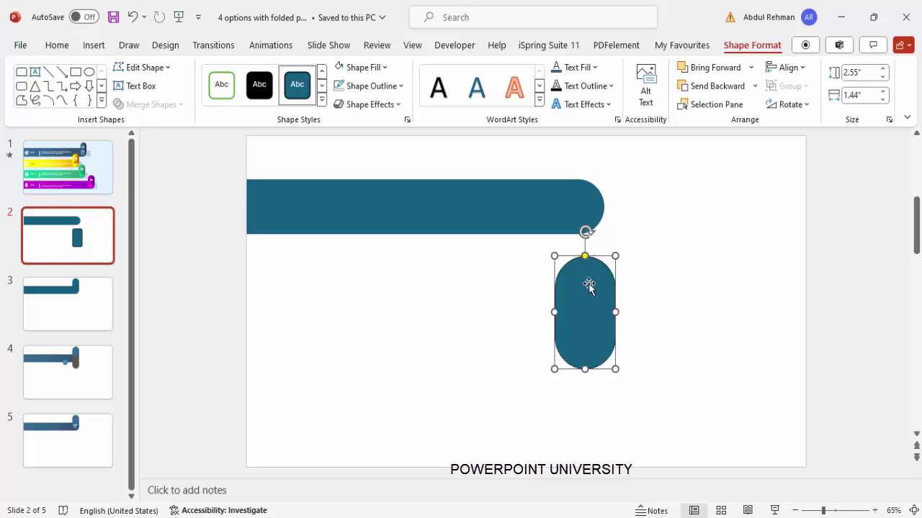
# - Remove the capsule's outline and fill it with light green
pyautogui.click(386, 86)
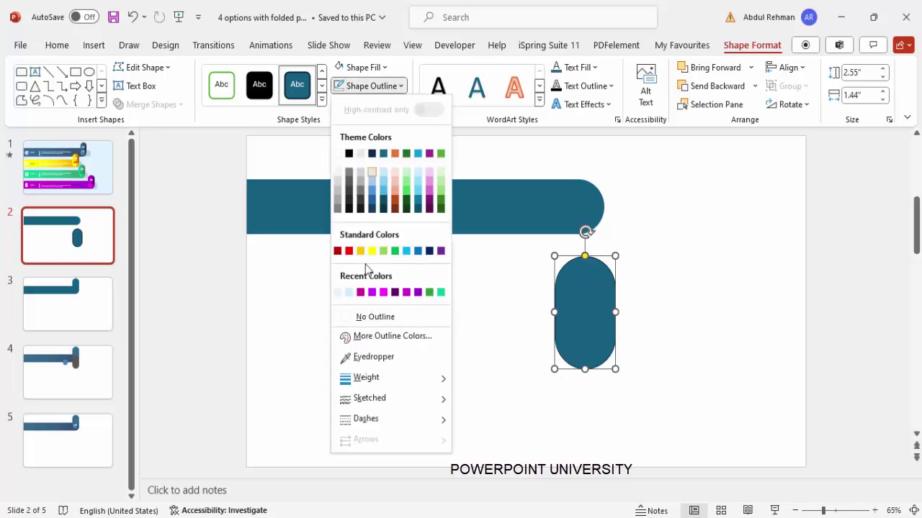
pyautogui.click(380, 317)
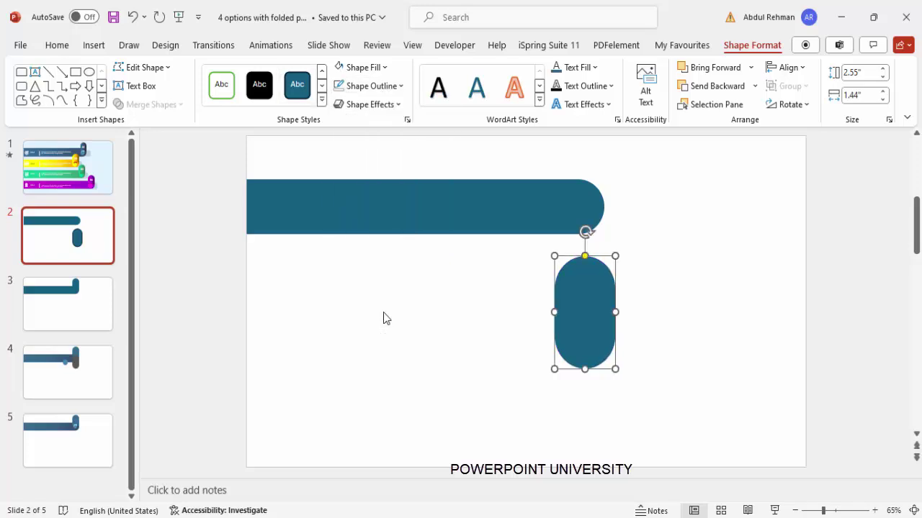
pyautogui.click(375, 67)
pyautogui.click(406, 171)
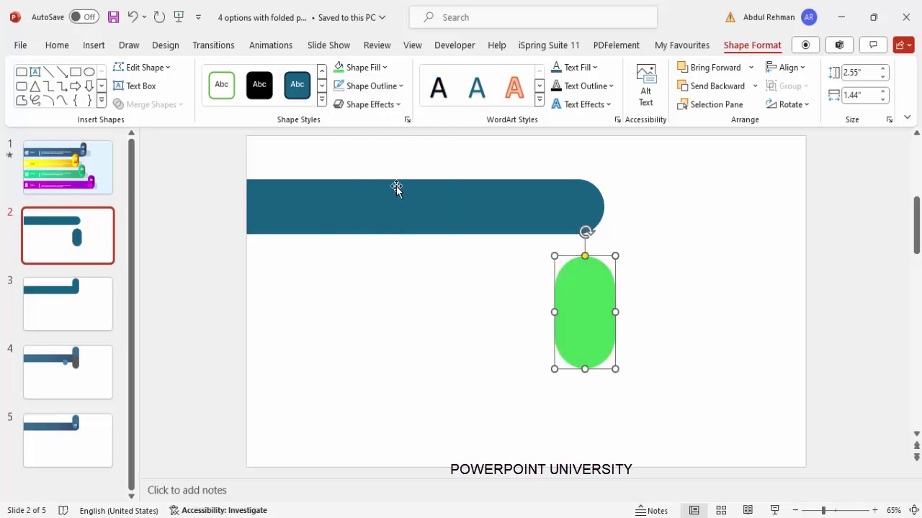
# - Move the bar down and fit the green capsule, resized to about 2.42 by 1.13 inches, flush with the bar's right end
pyautogui.click(404, 212)
pyautogui.moveTo(404, 213); pyautogui.dragTo(404, 306)
pyautogui.moveTo(591, 356); pyautogui.dragTo(571, 307)
pyautogui.moveTo(536, 208); pyautogui.dragTo(551, 214)
pyautogui.moveTo(574, 255); pyautogui.dragTo(576, 249)
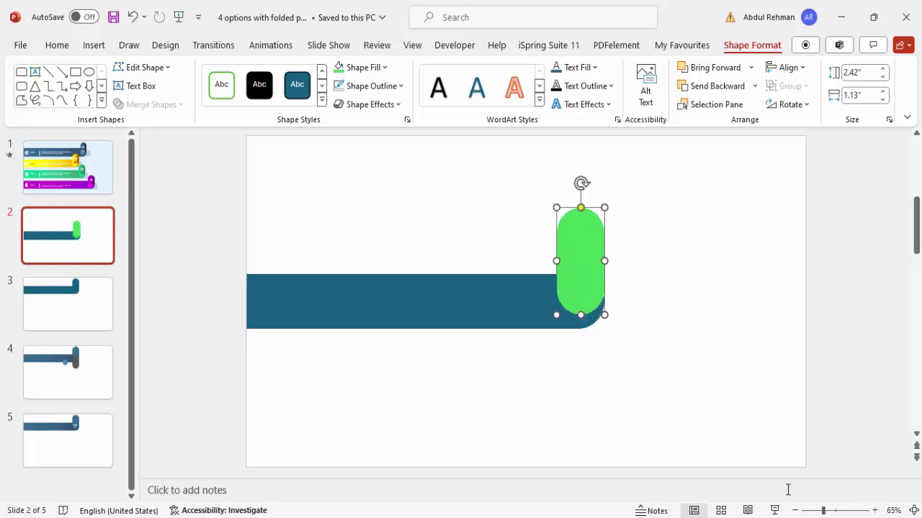
pyautogui.scroll(10, 745, 429)
pyautogui.moveTo(576, 411)
pyautogui.mouseDown()
pyautogui.moveTo(514, 401)
pyautogui.moveTo(568, 405)
pyautogui.moveTo(595, 420)
pyautogui.moveTo(615, 415)
pyautogui.moveTo(578, 421)
pyautogui.mouseUp()
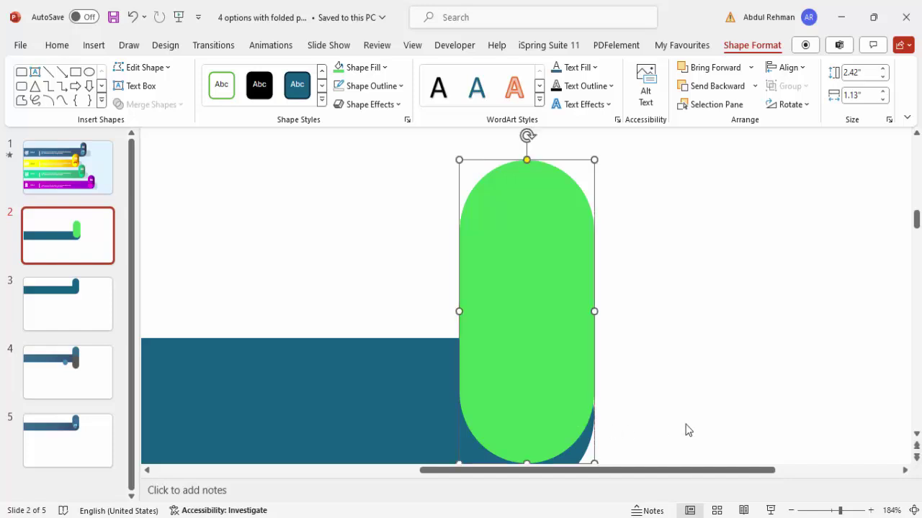
pyautogui.click(684, 404)
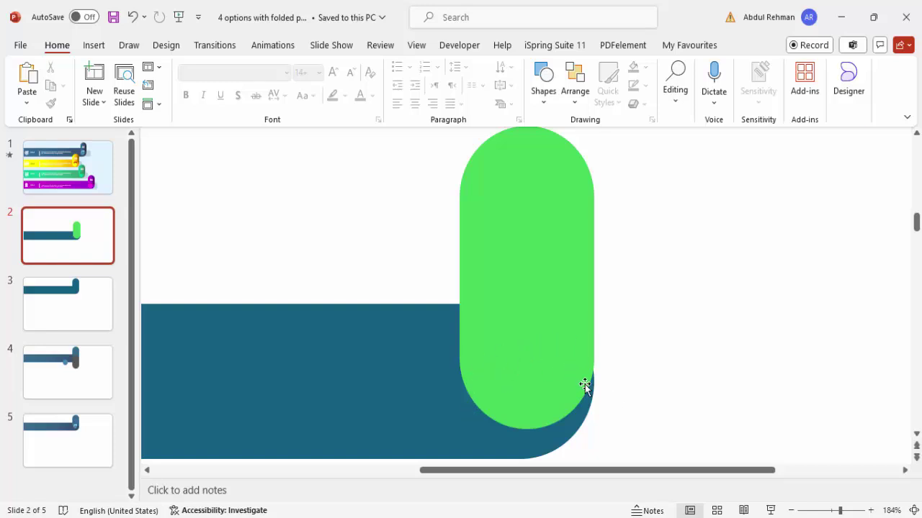
# - Duplicate the green capsule to its right and fill the copy with grey
pyautogui.click(790, 511)
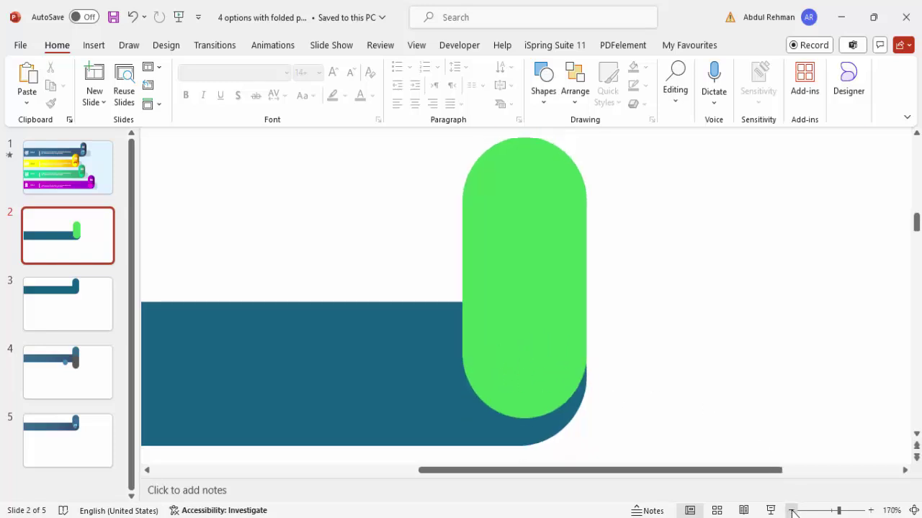
pyautogui.click(791, 511)
pyautogui.click(791, 511)
pyautogui.click(790, 511)
pyautogui.click(516, 265)
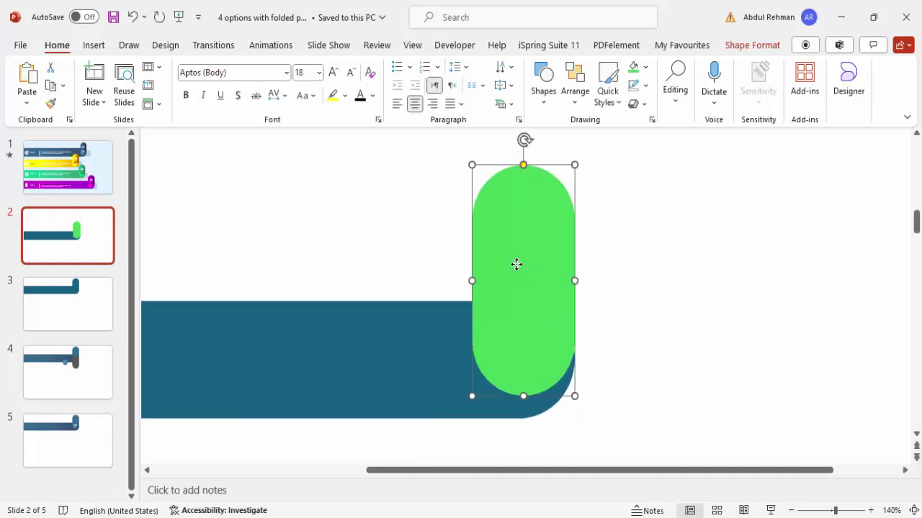
pyautogui.moveTo(516, 264); pyautogui.dragTo(613, 276)
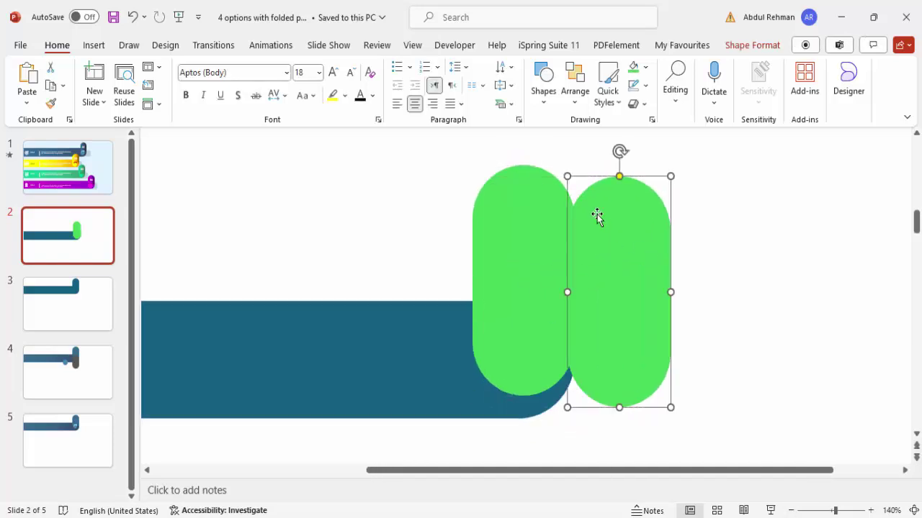
pyautogui.click(645, 66)
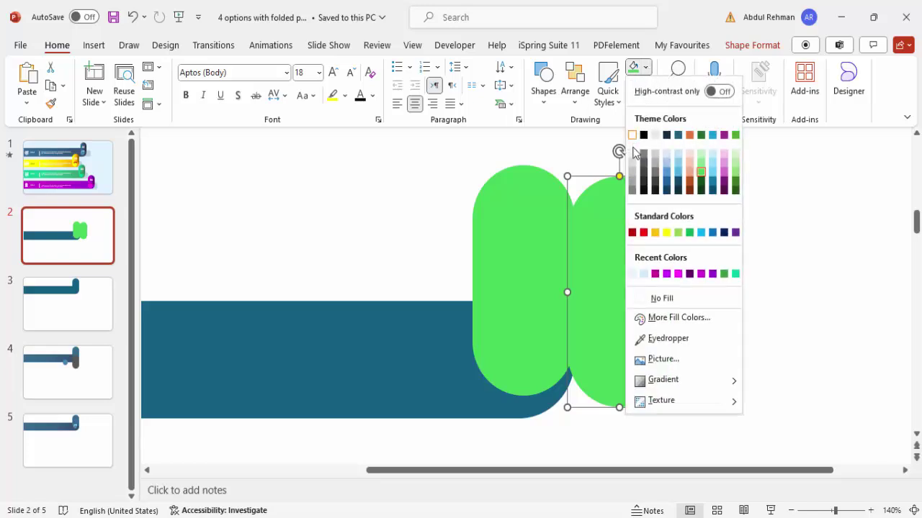
pyautogui.click(635, 170)
# - Widen the grey capsule slightly and centre it over the lower part of the green capsule
pyautogui.click(602, 239)
pyautogui.moveTo(568, 294); pyautogui.dragTo(547, 294)
pyautogui.moveTo(603, 274); pyautogui.dragTo(529, 410)
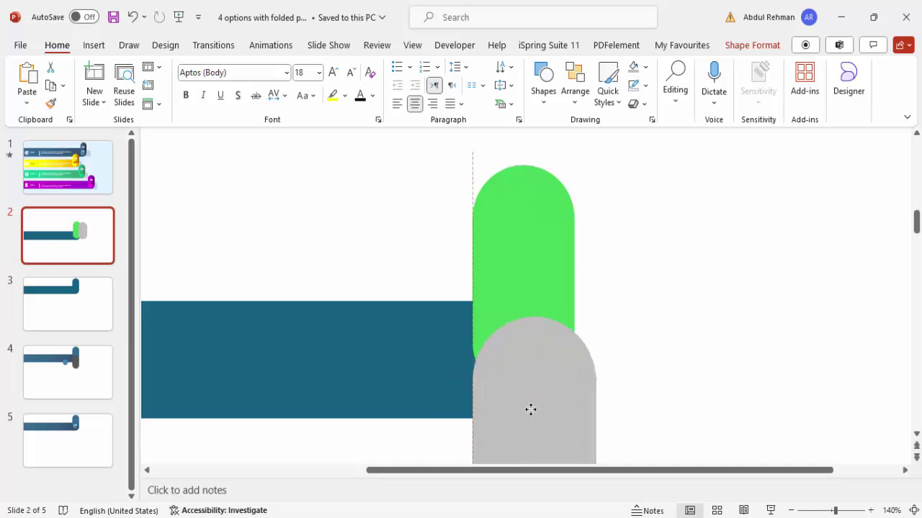
pyautogui.moveTo(531, 410); pyautogui.dragTo(526, 395)
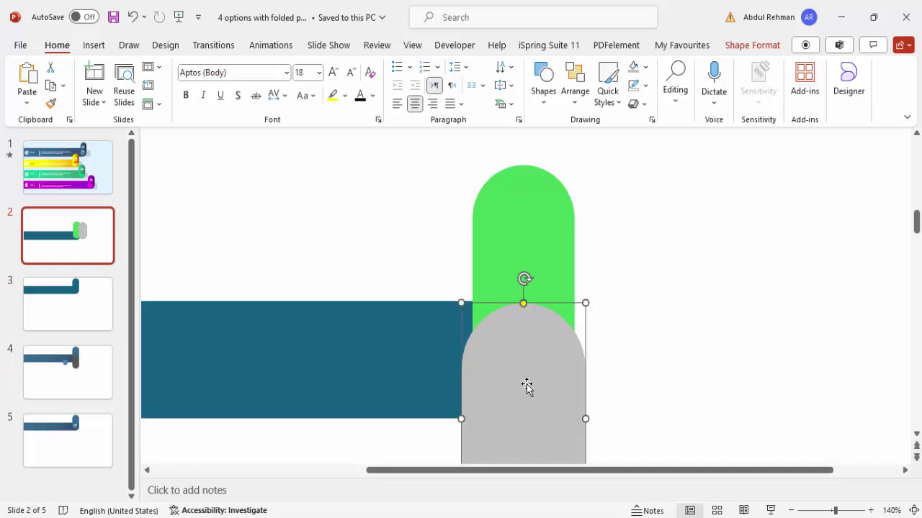
# - Subtract the grey capsule from the green capsule
pyautogui.click(546, 228)
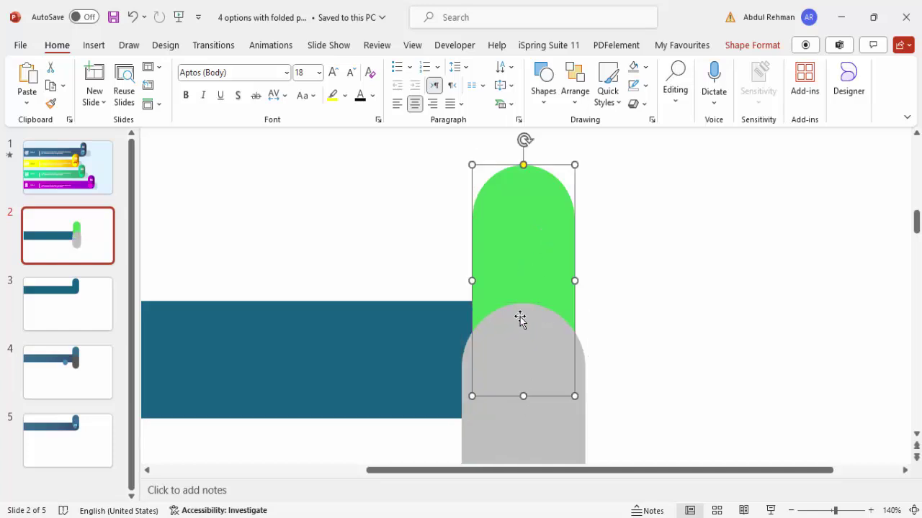
pyautogui.keyDown('shift'); pyautogui.click(504, 425); pyautogui.keyUp('shift')
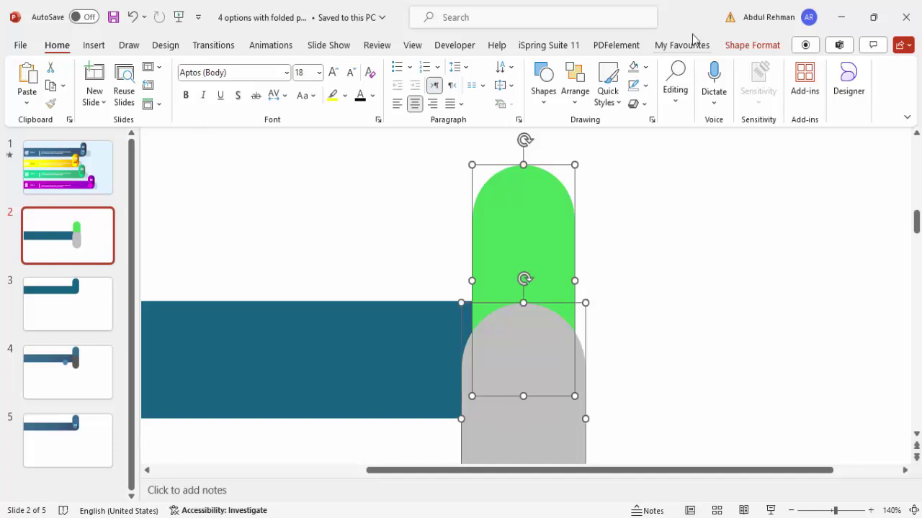
pyautogui.click(748, 45)
pyautogui.click(176, 106)
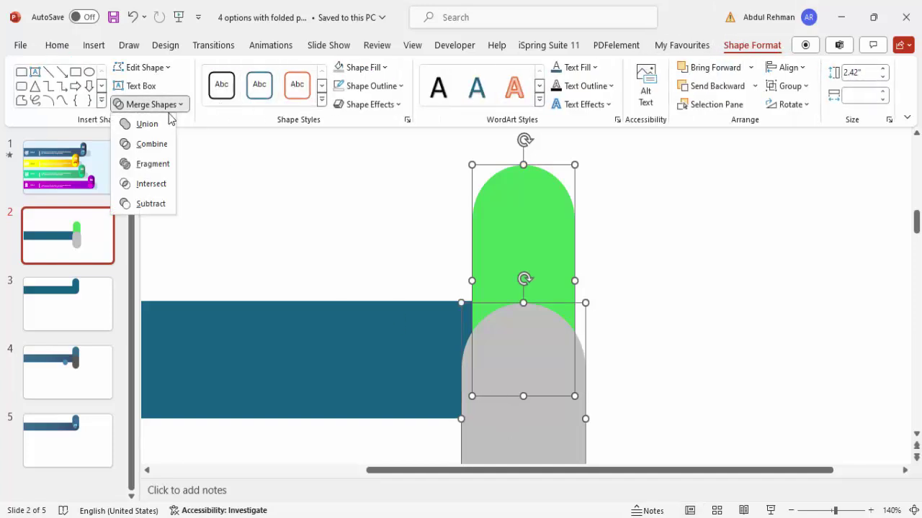
pyautogui.click(160, 205)
# - Move the cut green shape down so its lower corners meet the edge of the bar's rounded end
pyautogui.moveTo(479, 220); pyautogui.dragTo(490, 249)
pyautogui.click(603, 294)
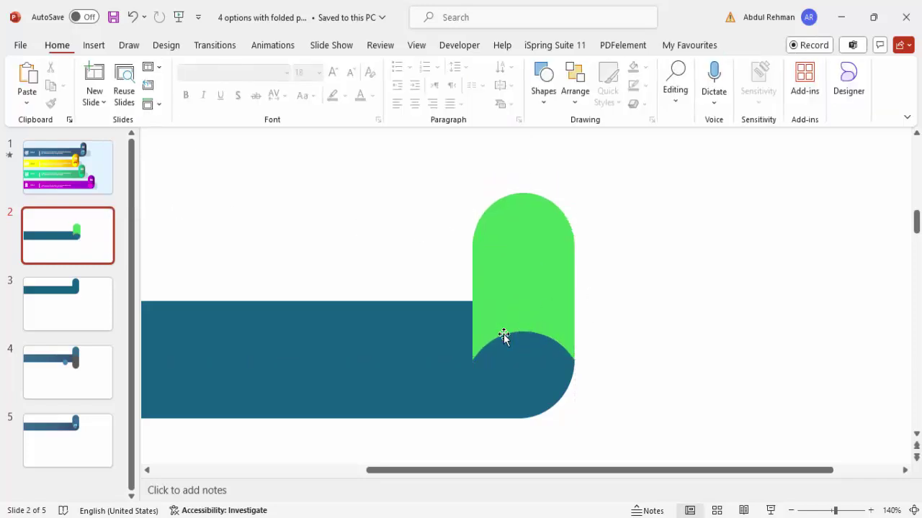
pyautogui.moveTo(560, 312)
pyautogui.mouseDown()
pyautogui.moveTo(573, 313)
pyautogui.moveTo(557, 314)
pyautogui.mouseUp()
pyautogui.click(595, 347)
# - Draw a fully rounded capsule about 1.08" high and 0.69" wide over the lower left part of the green shape
pyautogui.click(96, 46)
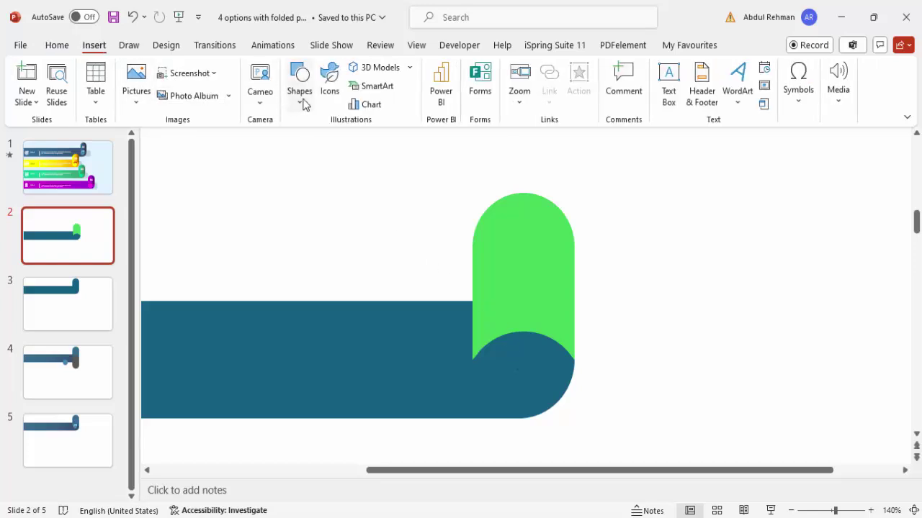
pyautogui.click(300, 100)
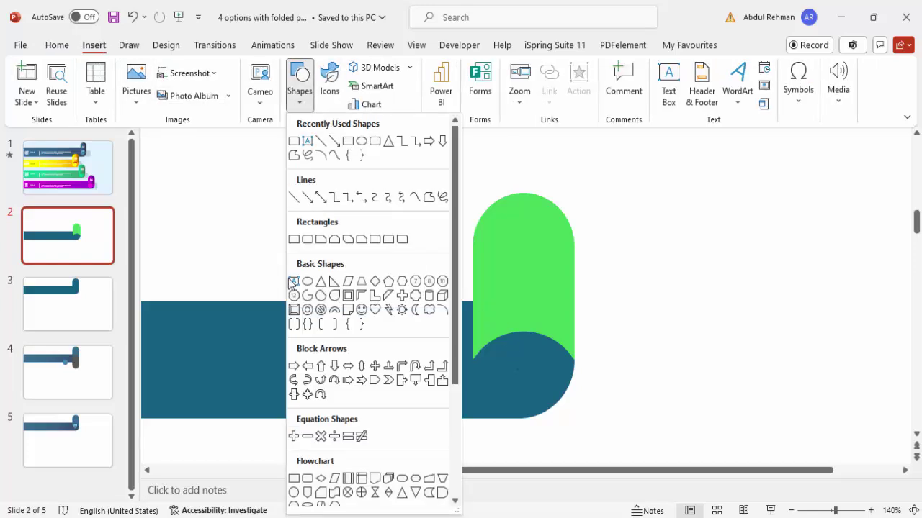
pyautogui.click(308, 240)
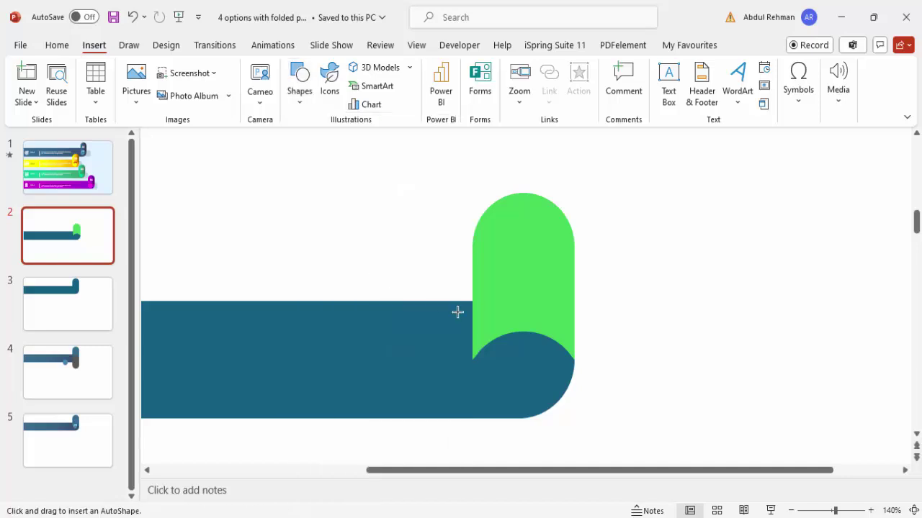
pyautogui.moveTo(472, 301); pyautogui.dragTo(533, 405)
pyautogui.moveTo(482, 303); pyautogui.dragTo(521, 311)
# - Remove the small capsule's outline and fill it with light blue
pyautogui.click(384, 88)
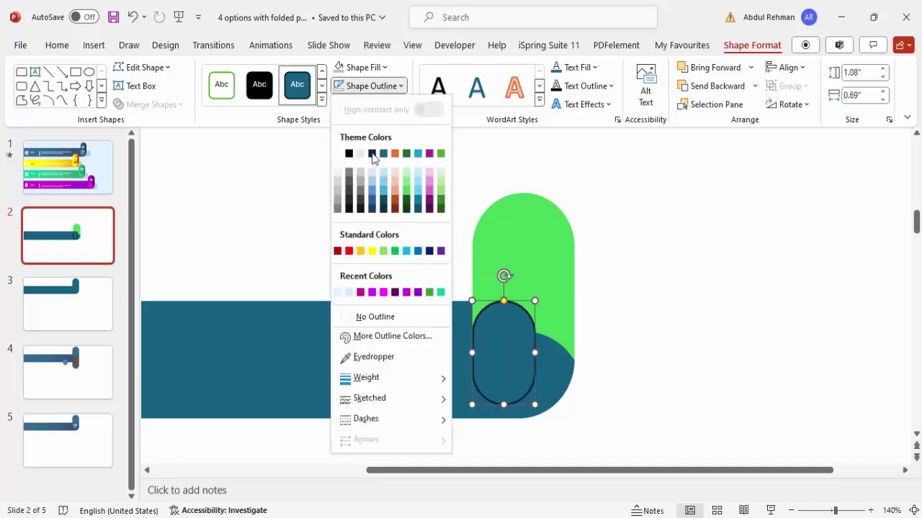
pyautogui.click(386, 316)
pyautogui.click(367, 67)
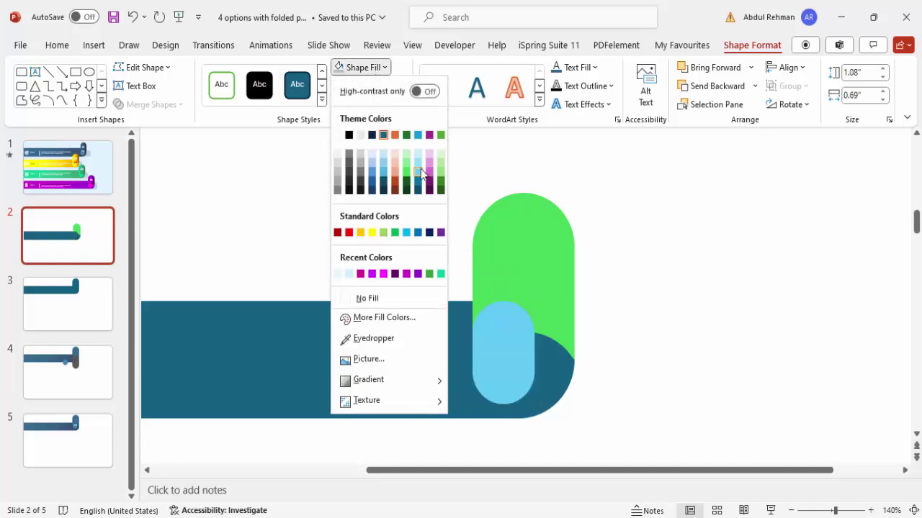
pyautogui.click(420, 171)
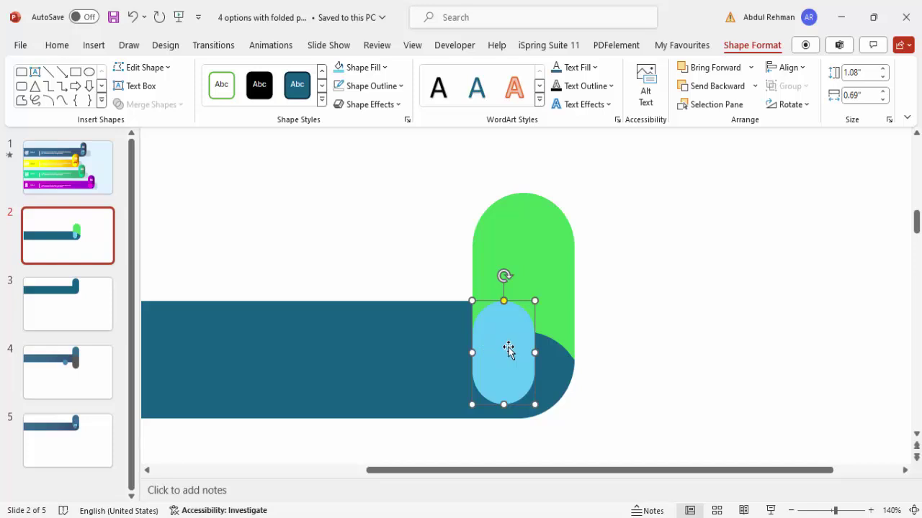
# - Send the light blue capsule backward so it sits behind the green shape
pyautogui.moveTo(509, 348); pyautogui.dragTo(509, 347)
pyautogui.click(720, 86)
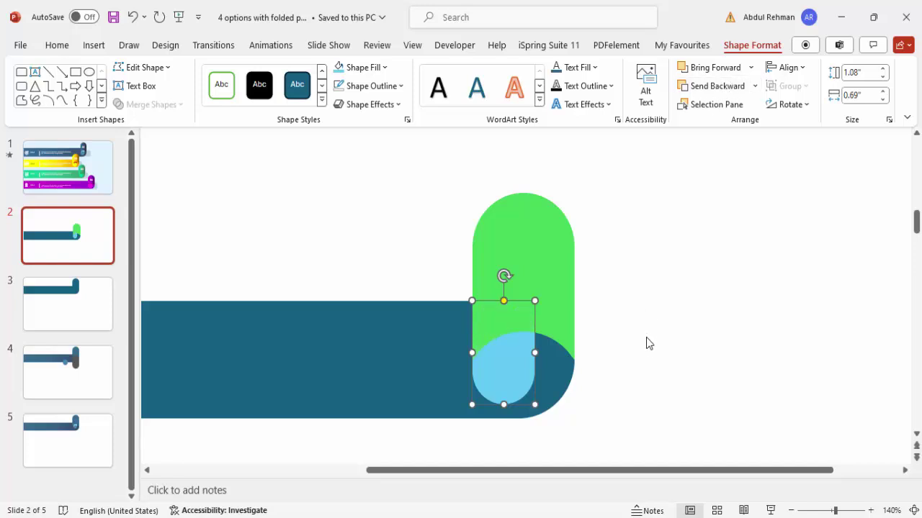
pyautogui.click(623, 348)
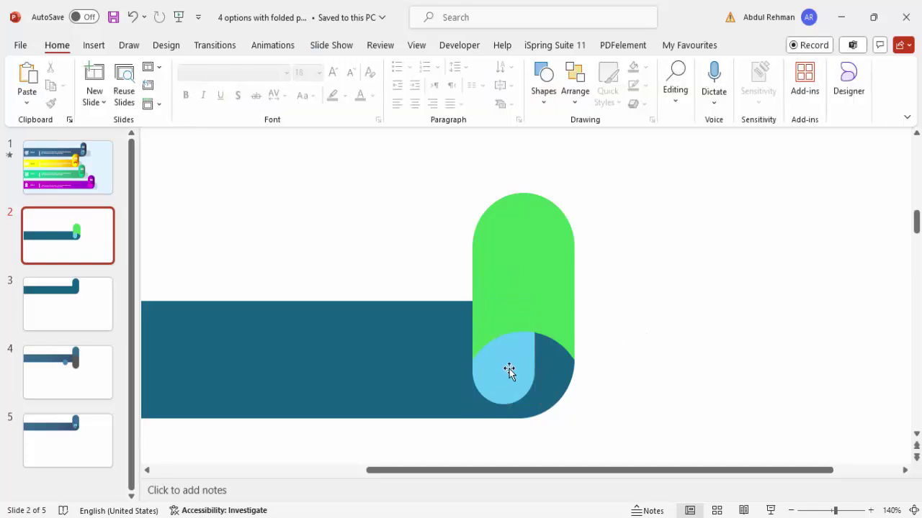
# - Duplicate the light blue capsule and fill the copy with pink
pyautogui.click(510, 371)
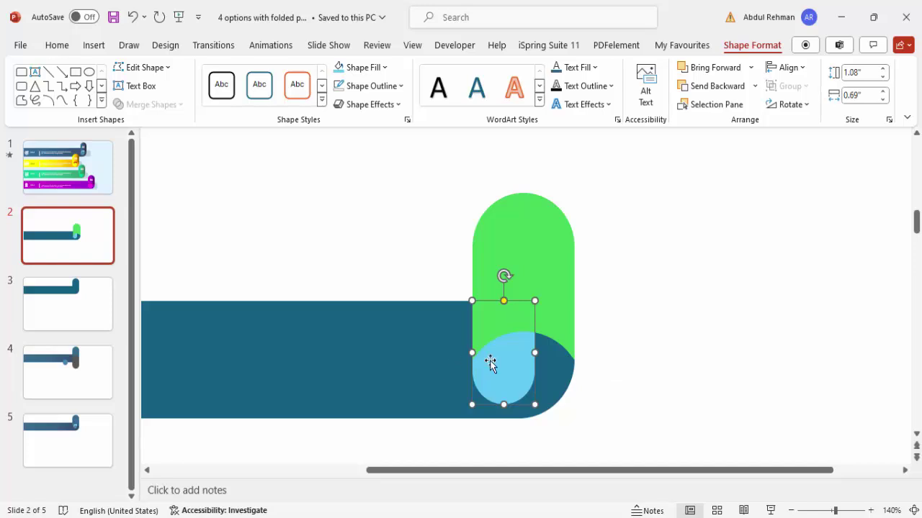
pyautogui.moveTo(492, 365); pyautogui.dragTo(523, 321)
pyautogui.click(385, 67)
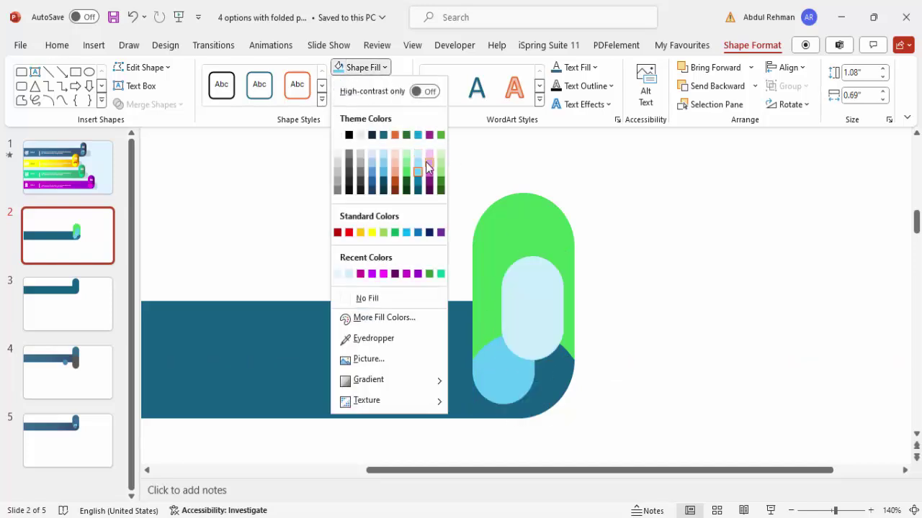
pyautogui.click(404, 271)
# - Shrink the pink capsule to about 0.77" by 0.46" and align its right edge with the light blue capsule's right edge
pyautogui.click(477, 210)
pyautogui.click(501, 273)
pyautogui.moveTo(500, 255); pyautogui.dragTo(522, 291)
pyautogui.moveTo(546, 320); pyautogui.dragTo(517, 334)
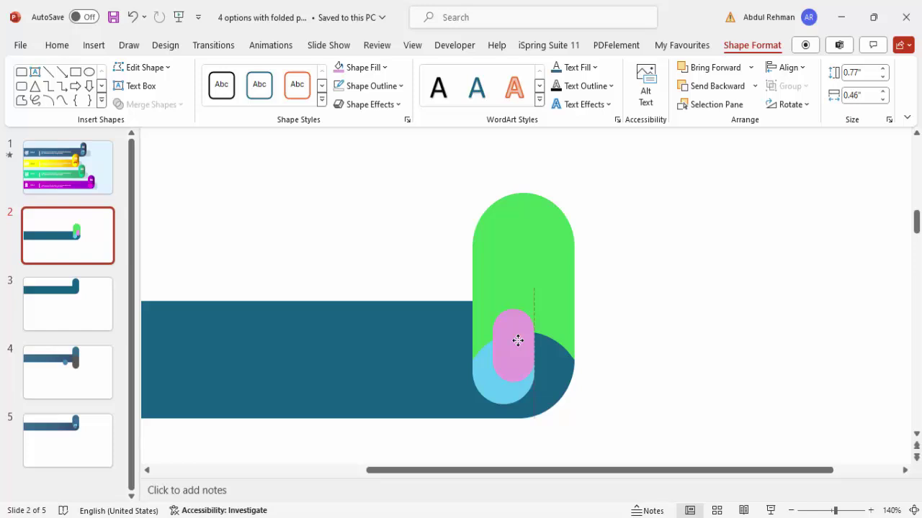
pyautogui.moveTo(517, 340); pyautogui.dragTo(518, 341)
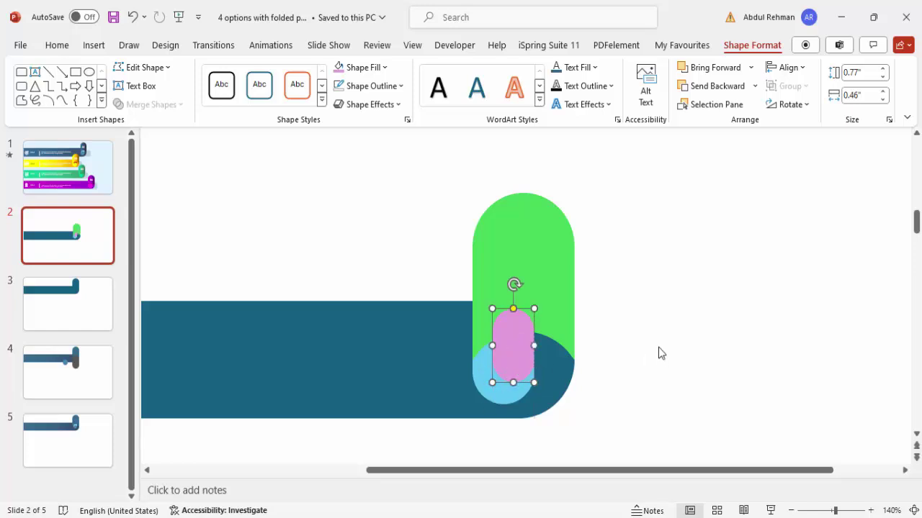
pyautogui.click(658, 348)
# - Duplicate the pink capsule as a light orange copy about 0.62" wide, centred over the pink capsule's lower part
pyautogui.click(519, 335)
pyautogui.moveTo(519, 335); pyautogui.dragTo(520, 347)
pyautogui.click(360, 67)
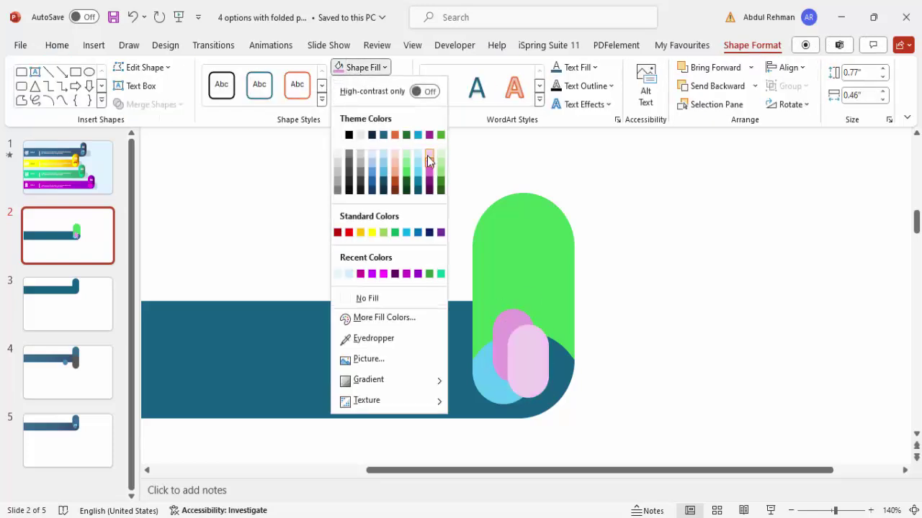
pyautogui.click(395, 173)
pyautogui.moveTo(507, 363)
pyautogui.mouseDown()
pyautogui.moveTo(492, 360)
pyautogui.moveTo(502, 391)
pyautogui.moveTo(510, 380)
pyautogui.mouseUp()
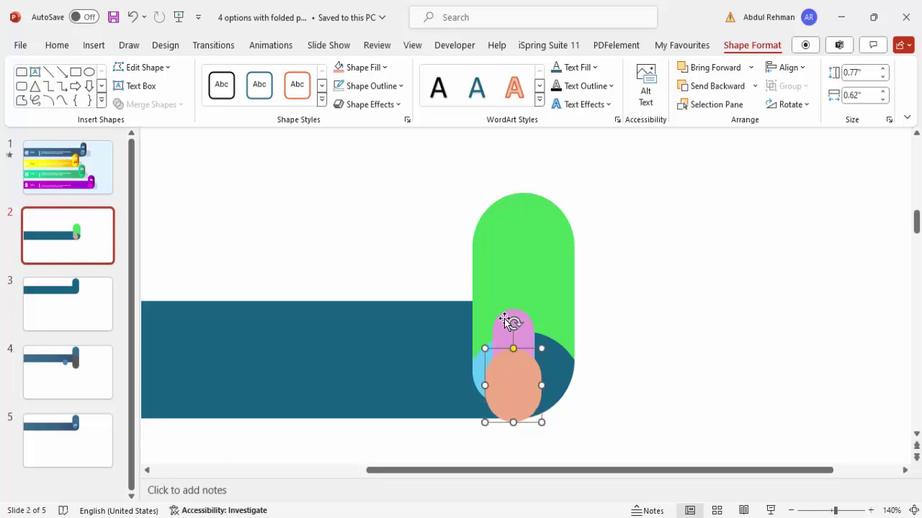
# - Subtract the light orange capsule from the pink one and send the remaining pink shape backward behind the green shape
pyautogui.click(510, 321)
pyautogui.keyDown('shift'); pyautogui.click(512, 392); pyautogui.keyUp('shift')
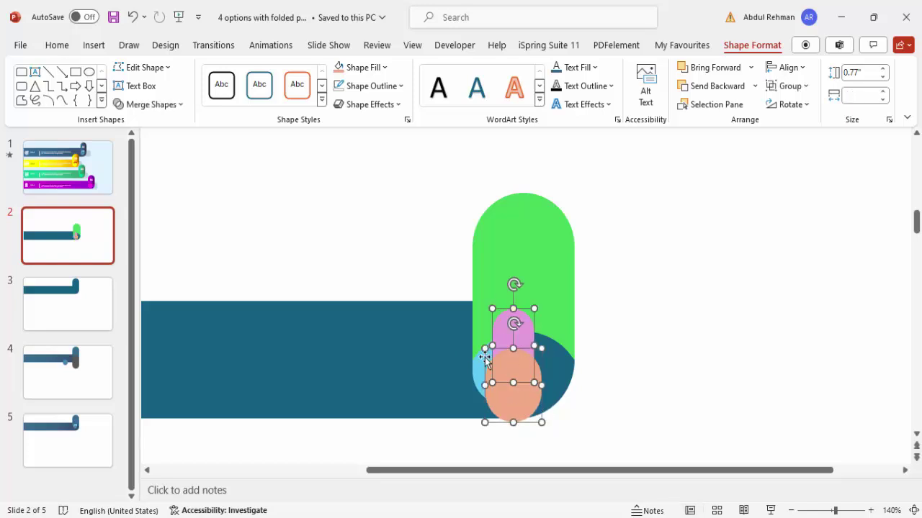
pyautogui.click(171, 106)
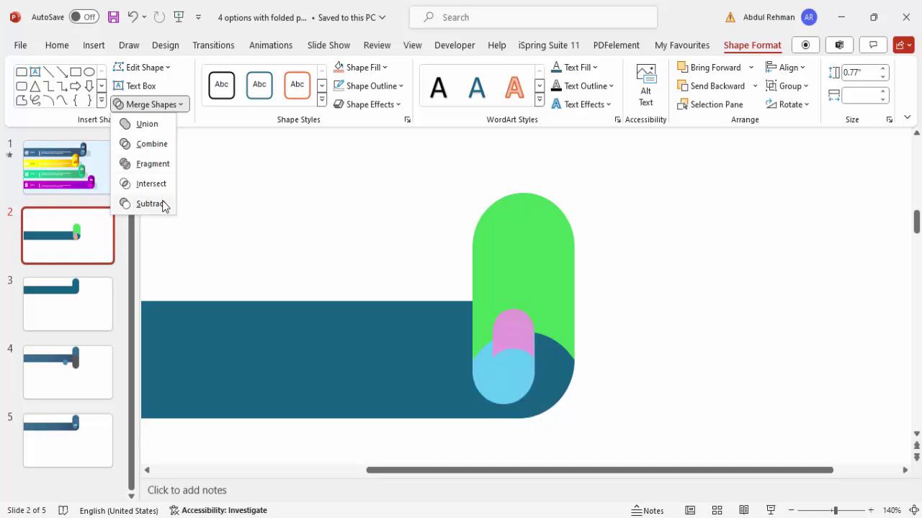
pyautogui.click(157, 204)
pyautogui.click(722, 90)
pyautogui.click(582, 347)
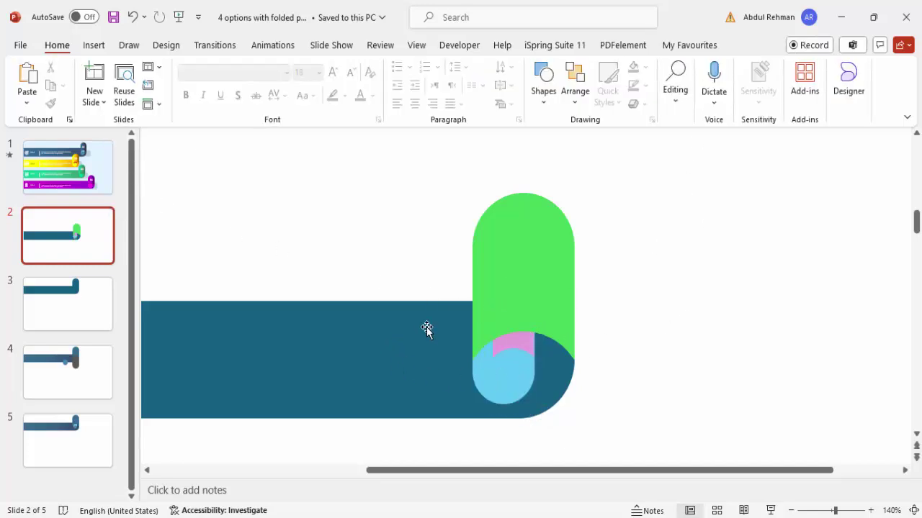
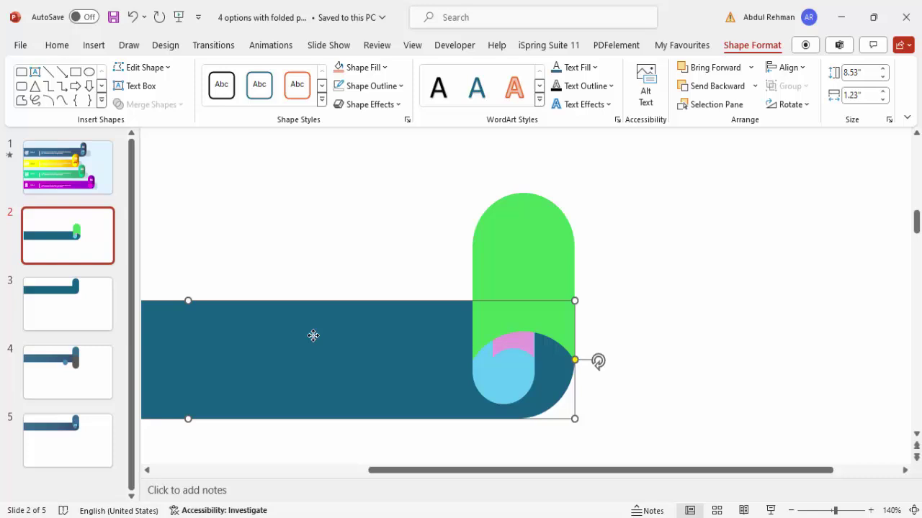
# - Apply a linear gradient fill to the long bar and reduce it to two stops, with the dark purple stop at 0%
pyautogui.rightClick(313, 336)
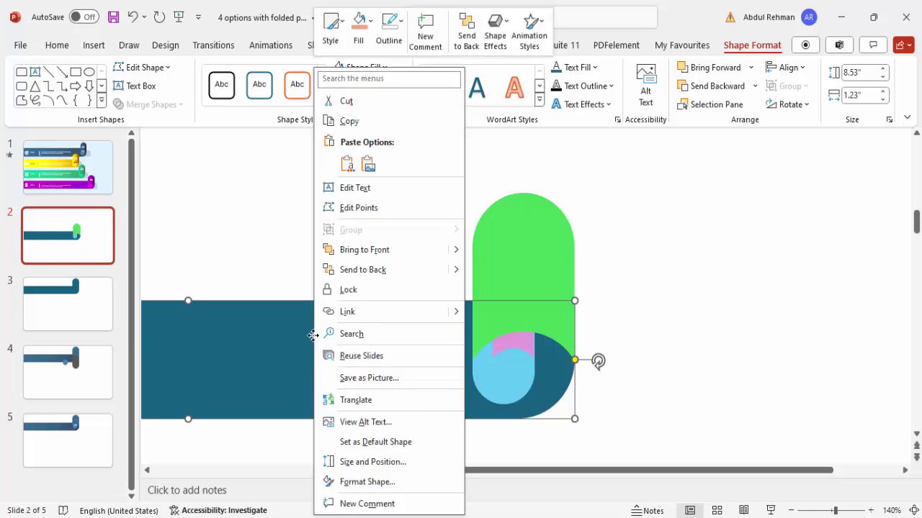
pyautogui.click(395, 482)
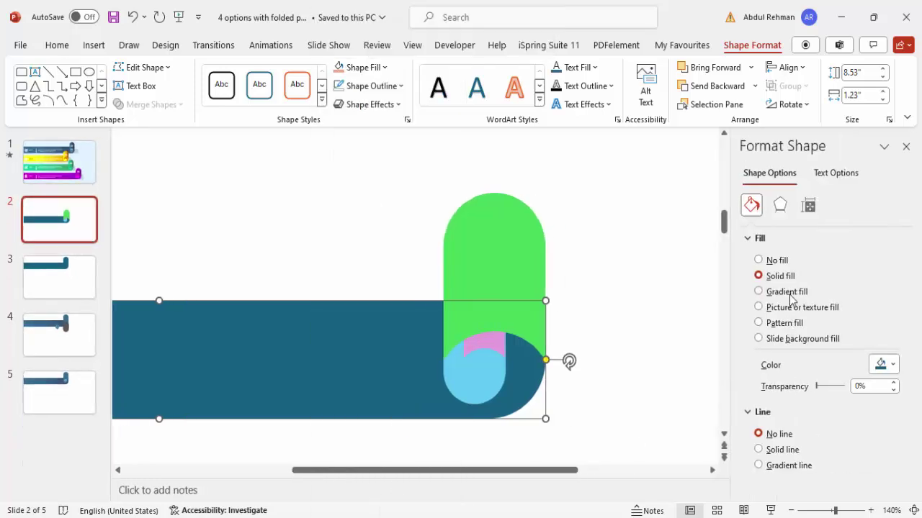
pyautogui.click(791, 293)
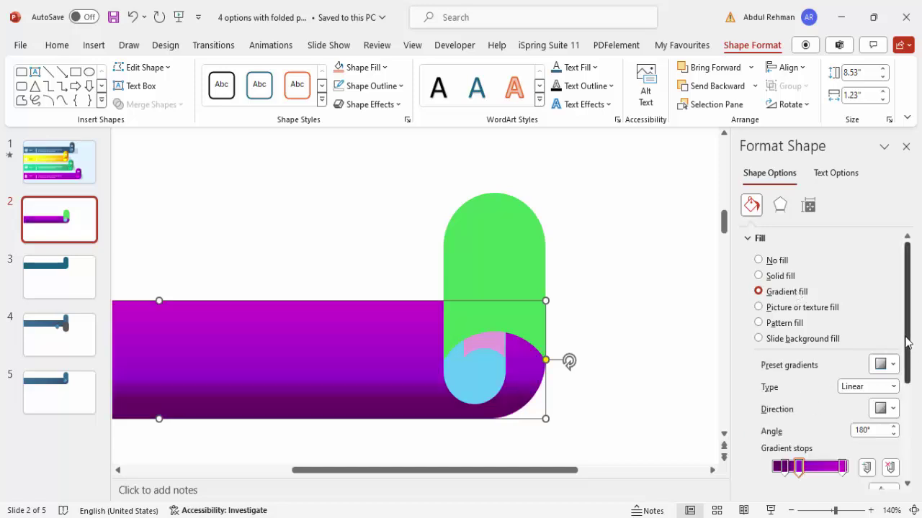
pyautogui.scroll(-2, 910, 330)
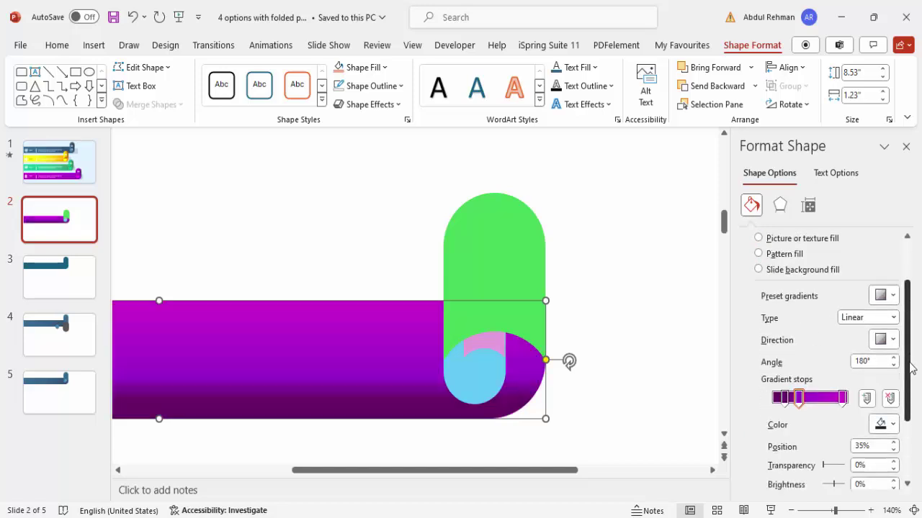
pyautogui.click(799, 401)
pyautogui.click(890, 400)
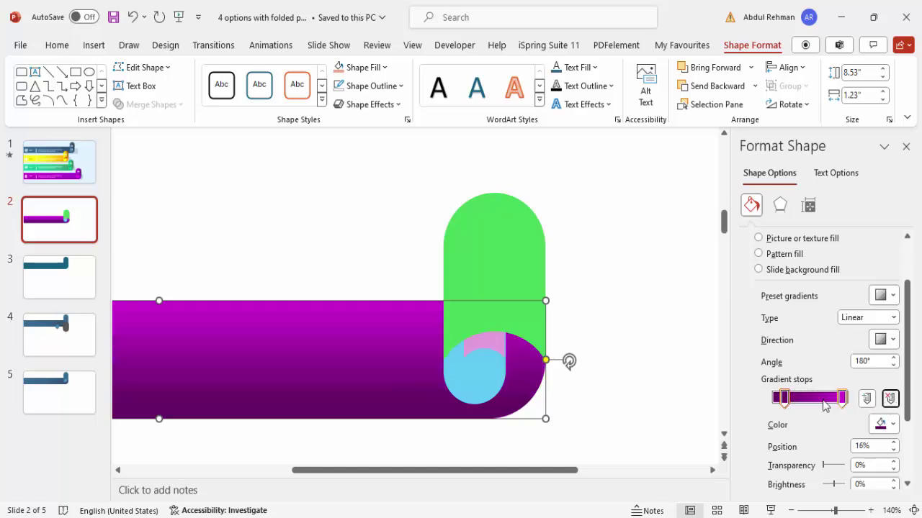
pyautogui.moveTo(783, 397); pyautogui.dragTo(765, 401)
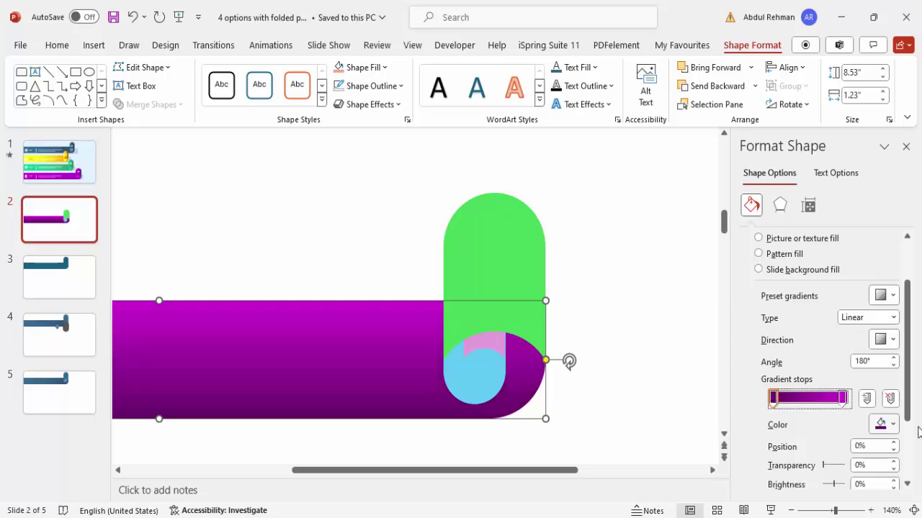
# - Change the bar's gradient stop at 0% to orange from the standard colours
pyautogui.click(891, 424)
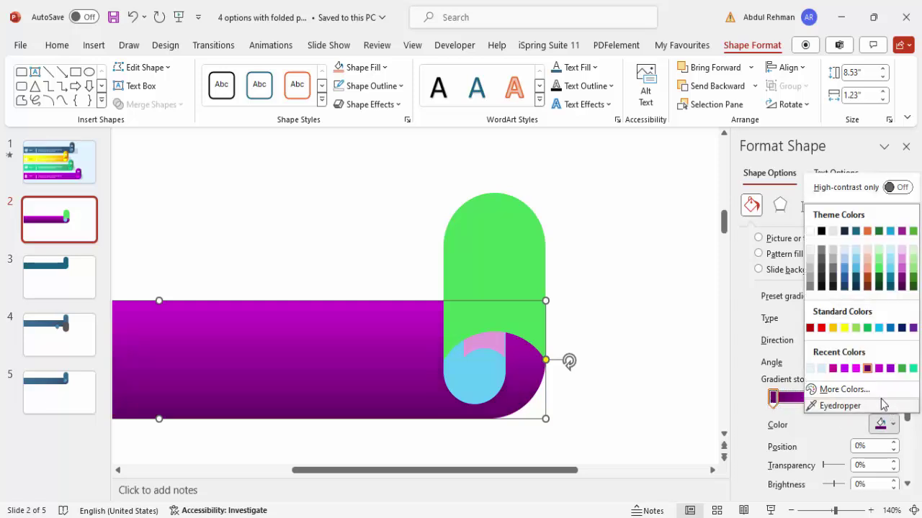
pyautogui.click(839, 390)
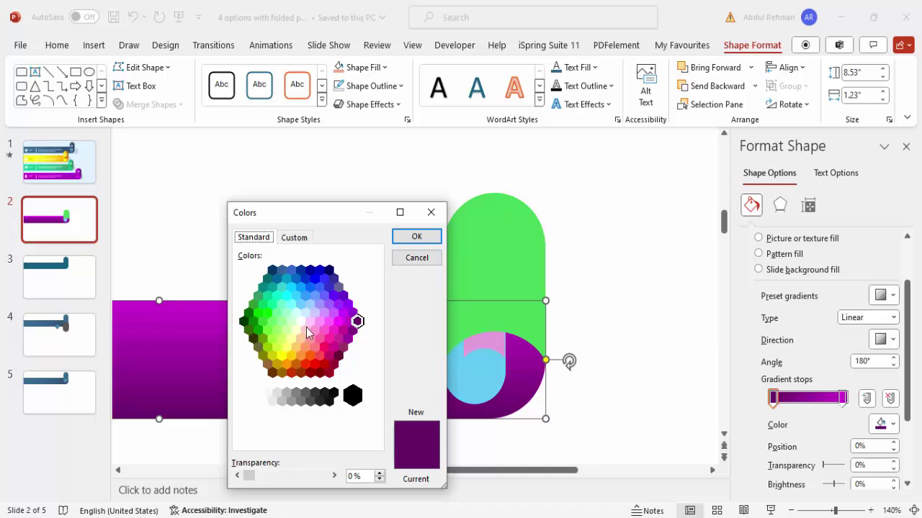
pyautogui.click(286, 365)
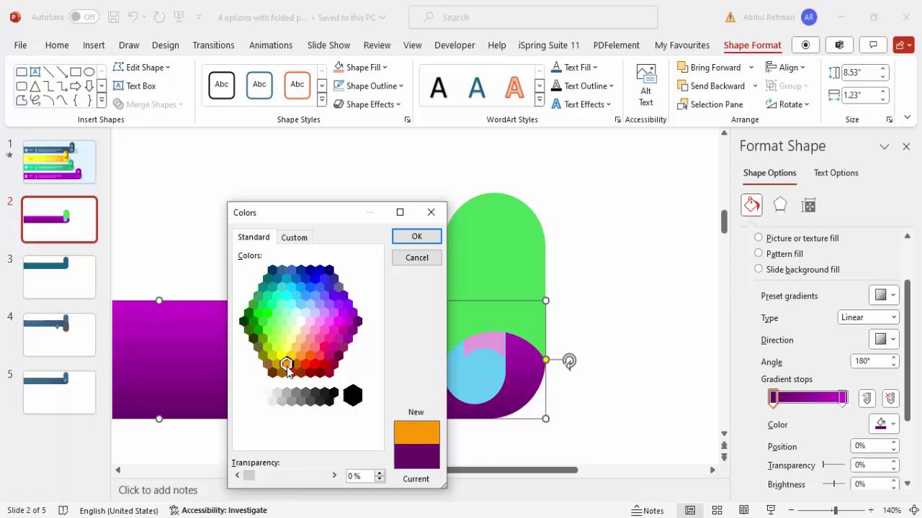
pyautogui.click(416, 237)
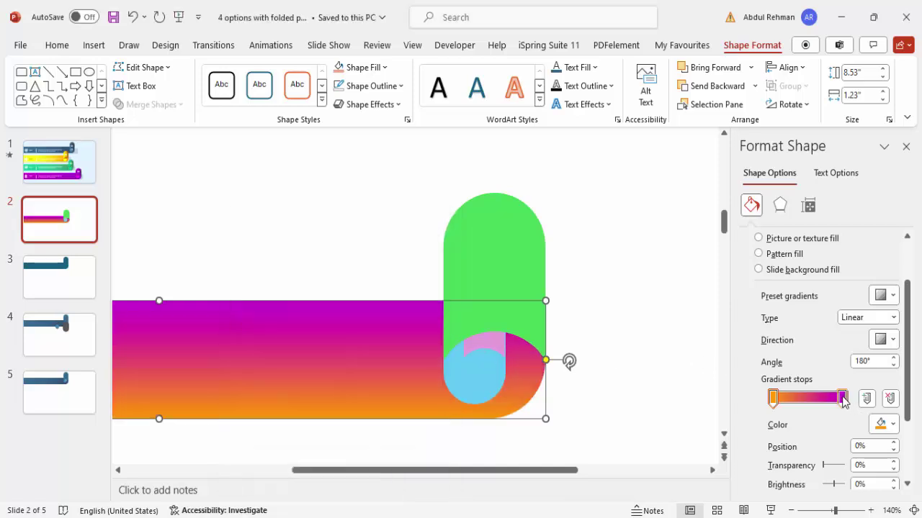
# - Change the bar's gradient stop at 94% to dark red from the standard colours
pyautogui.click(842, 398)
pyautogui.click(885, 424)
pyautogui.click(842, 389)
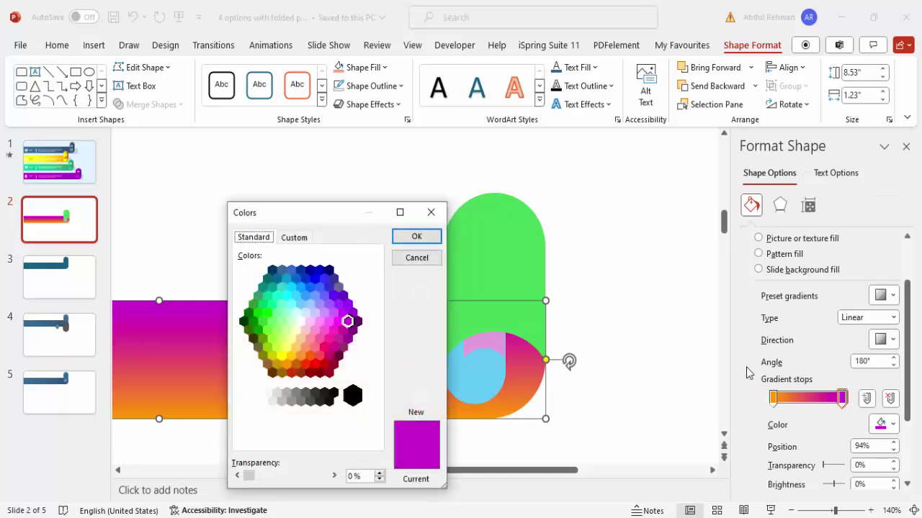
pyautogui.click(290, 372)
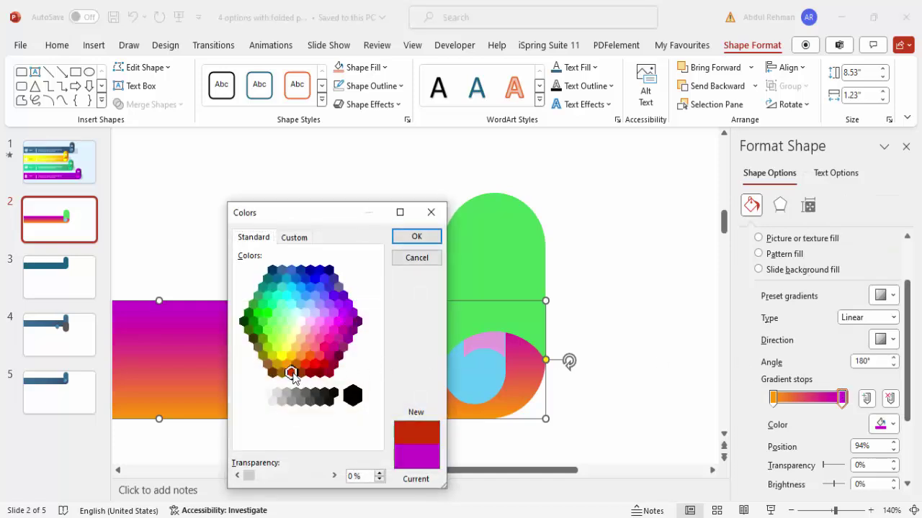
pyautogui.click(413, 238)
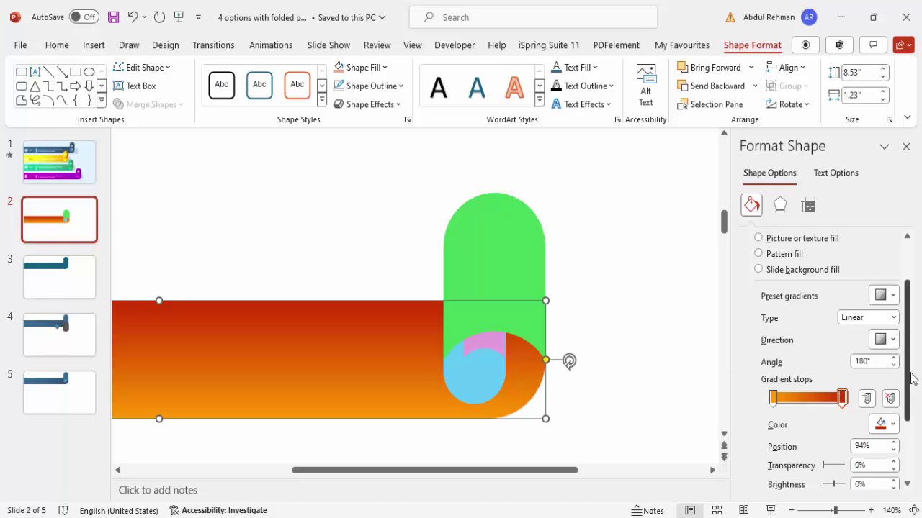
# - Try the 0° linear gradient direction on the bar, then set the direction to 90°
pyautogui.click(892, 340)
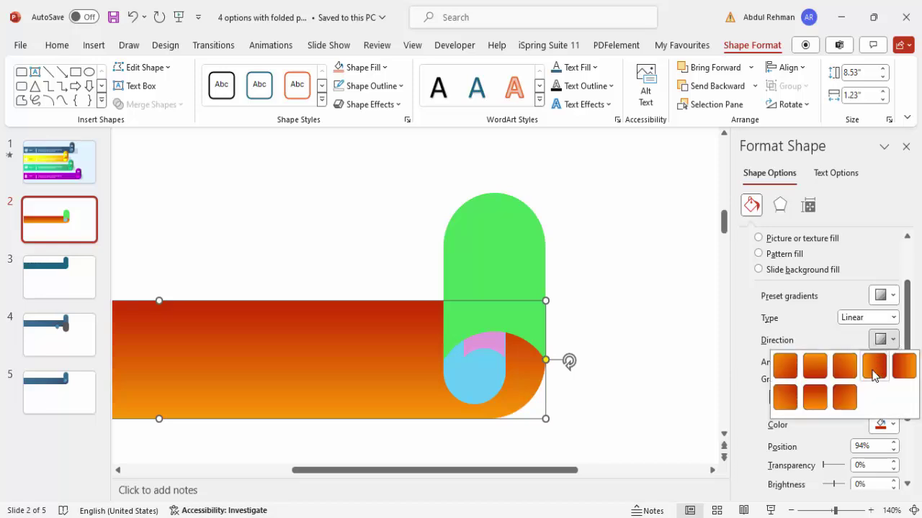
pyautogui.click(873, 368)
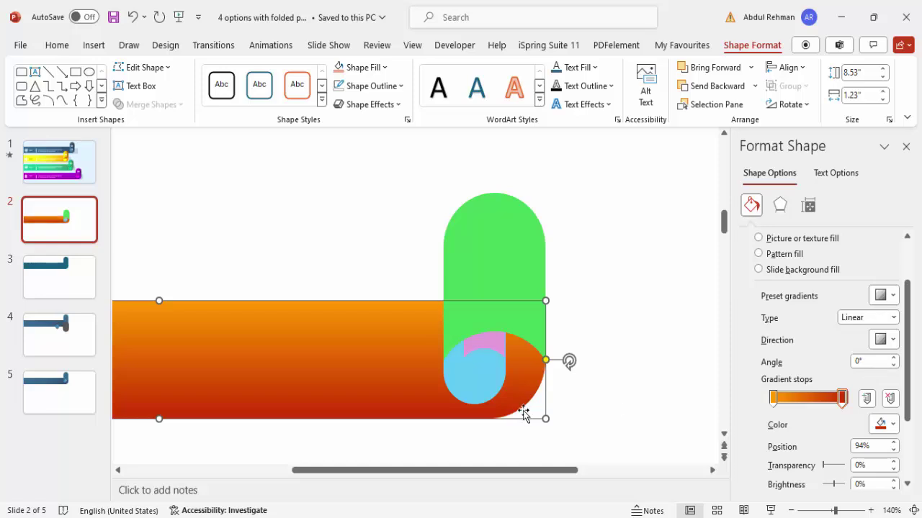
pyautogui.click(892, 340)
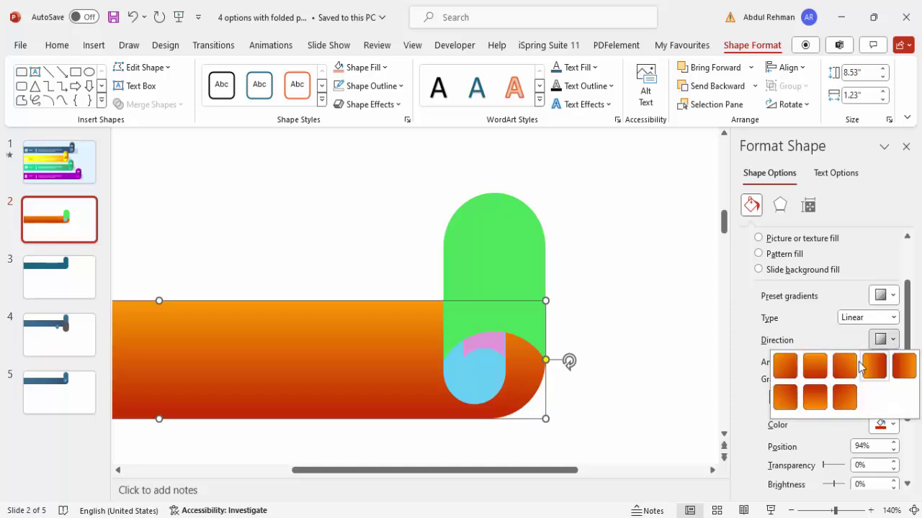
pyautogui.click(822, 373)
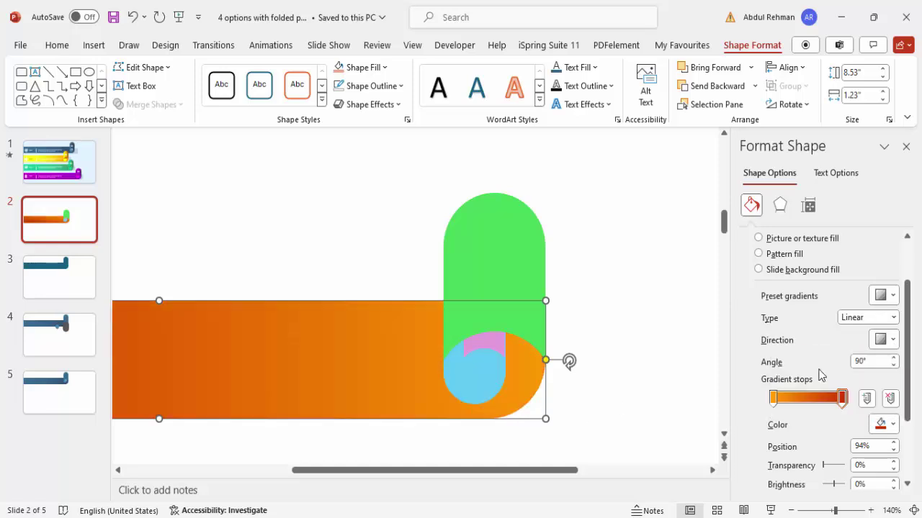
# - Set the long bar's linear gradient direction to 270°
pyautogui.click(880, 342)
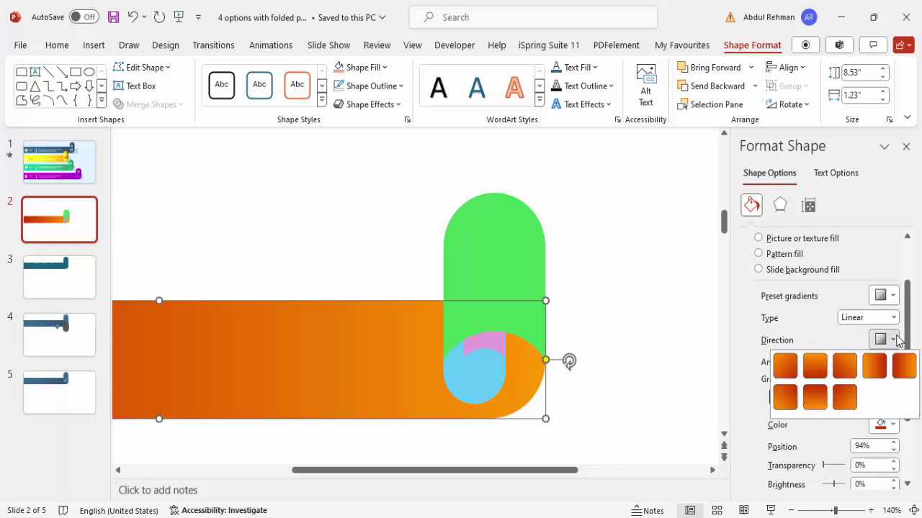
pyautogui.click(815, 398)
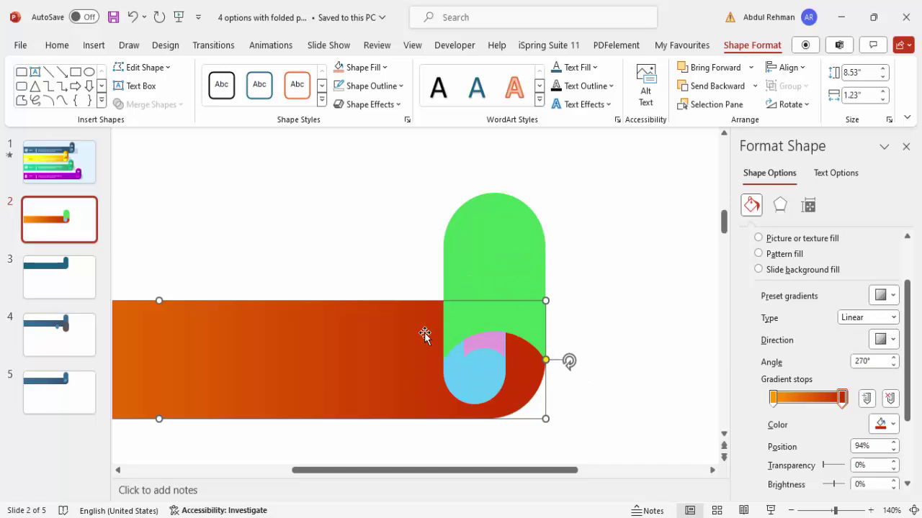
pyautogui.click(499, 255)
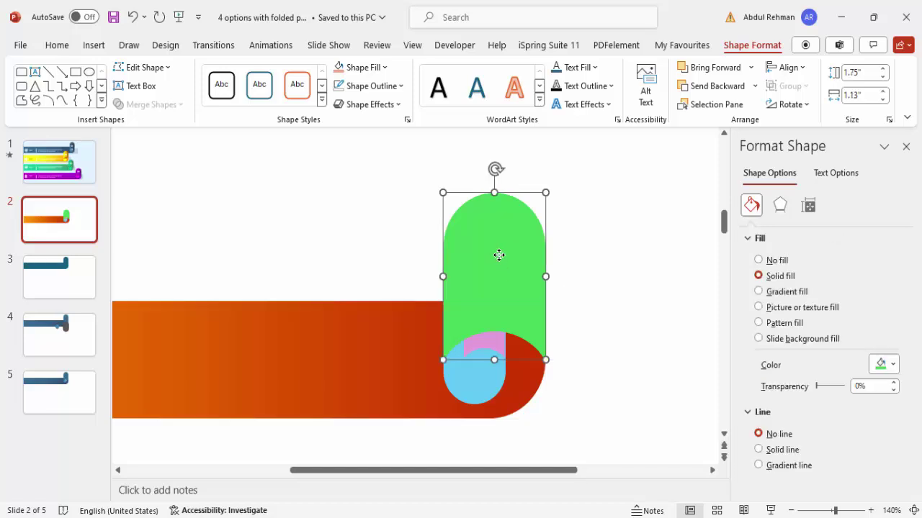
# - Copy the long bar's gradient formatting onto the green upright rounded shape
pyautogui.click(336, 324)
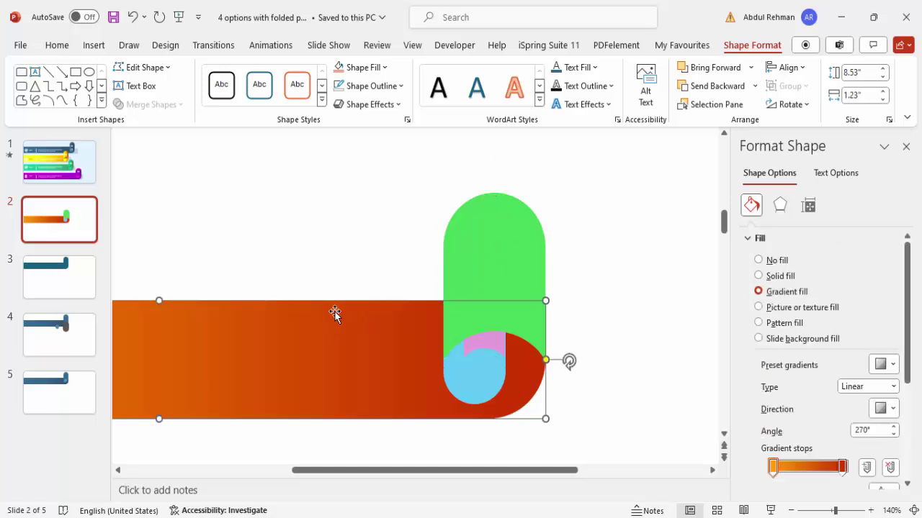
pyautogui.click(61, 46)
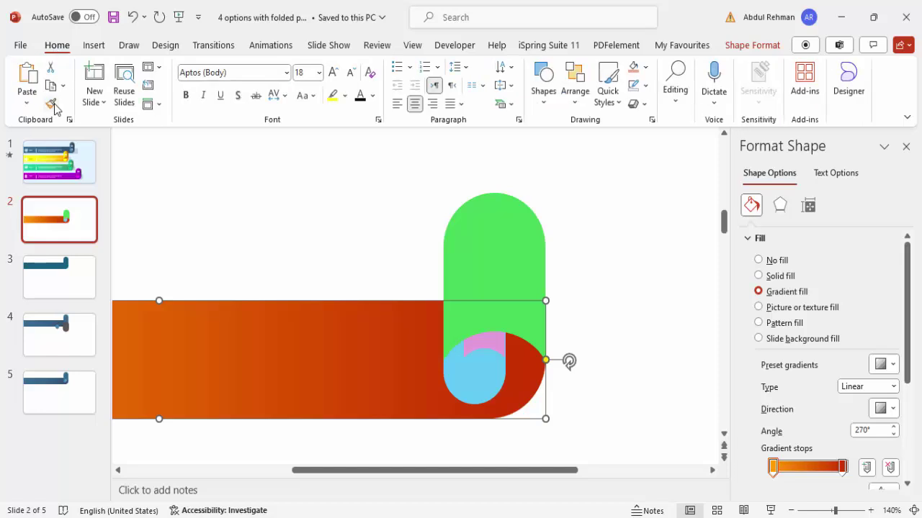
pyautogui.click(54, 106)
pyautogui.click(466, 244)
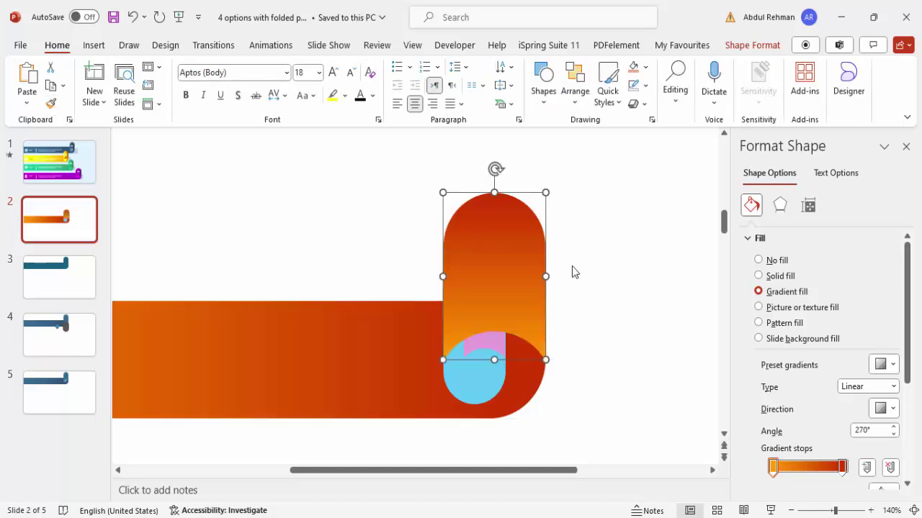
# - Set the upright rounded shape's linear gradient direction to 0°
pyautogui.click(497, 252)
pyautogui.moveTo(911, 304); pyautogui.dragTo(912, 341)
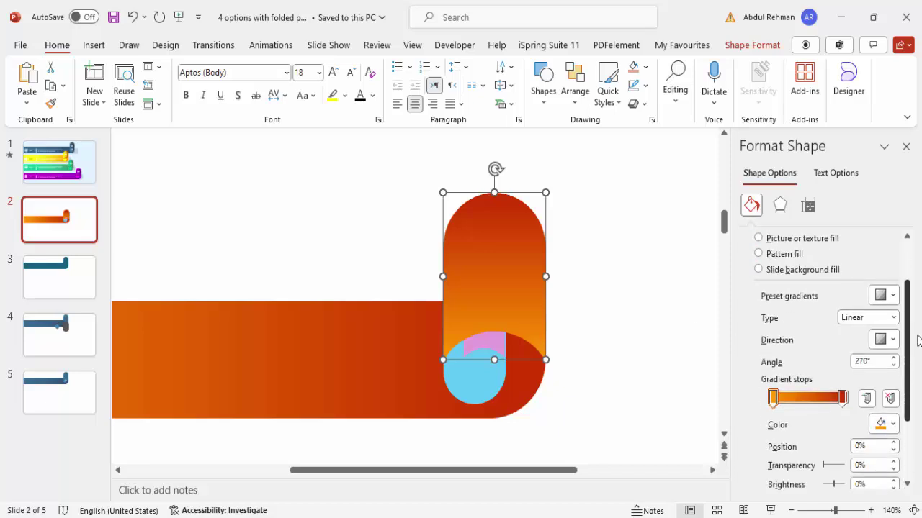
pyautogui.click(890, 339)
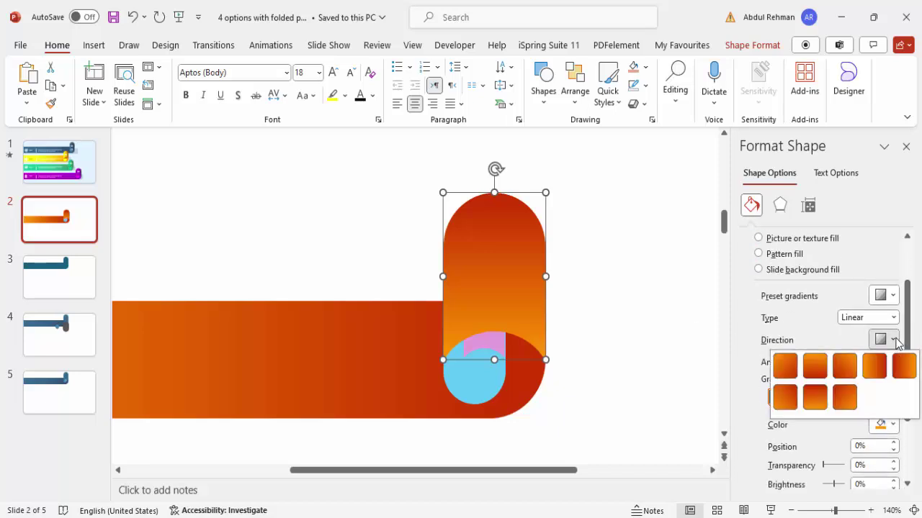
pyautogui.click(873, 368)
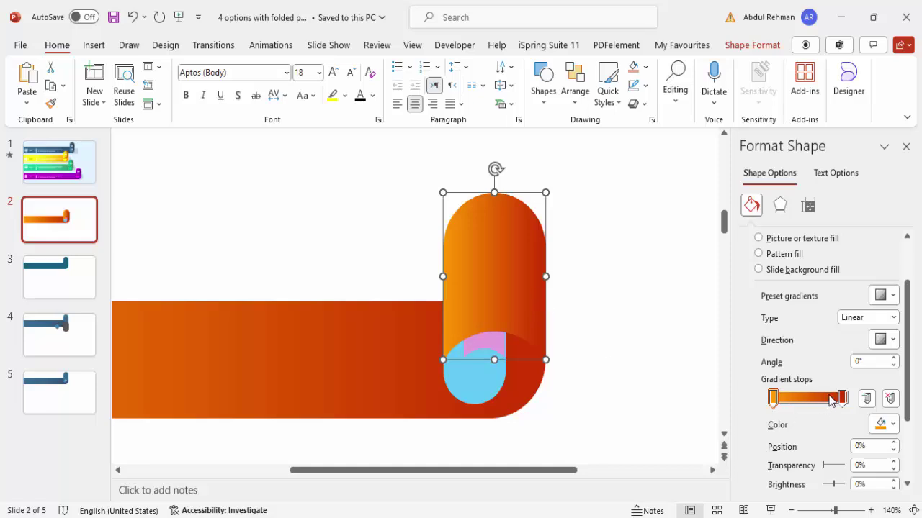
# - Add a gradient stop at 72% to the upright shape and change its 94% stop to dark red #962400
pyautogui.click(826, 398)
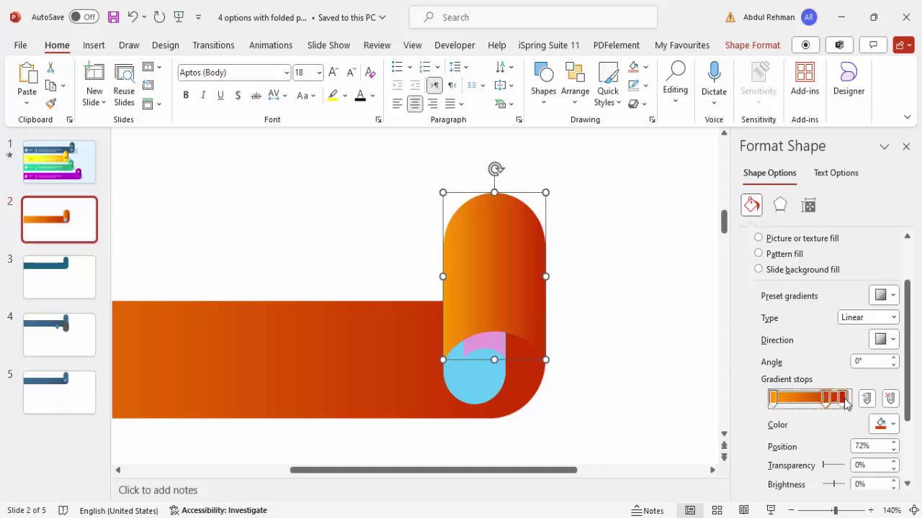
pyautogui.click(882, 425)
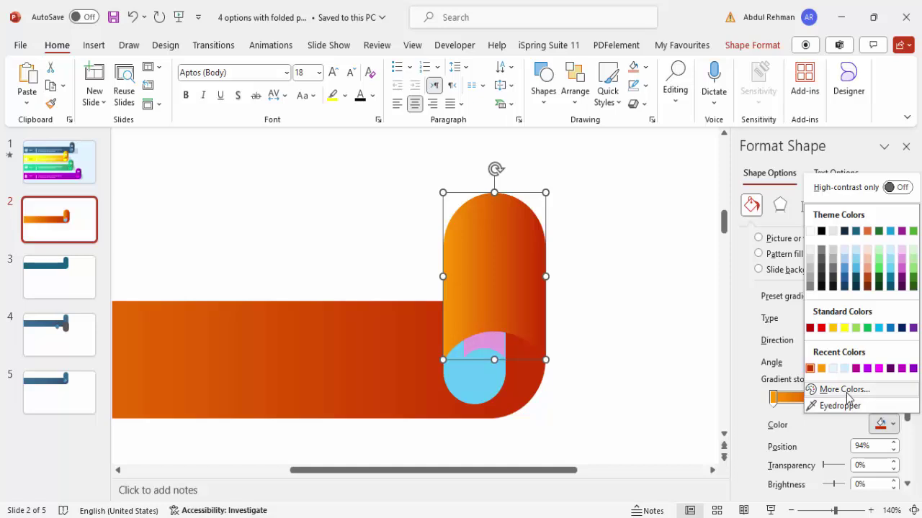
pyautogui.click(828, 389)
pyautogui.click(294, 238)
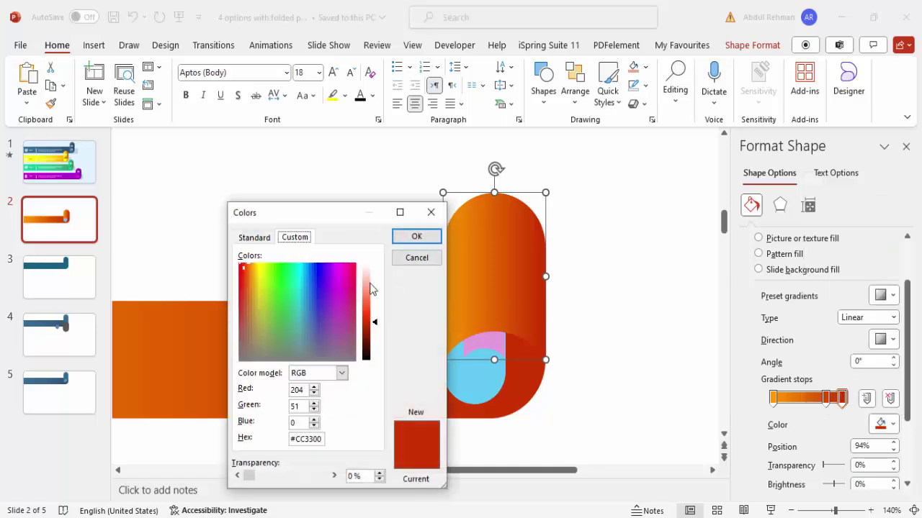
pyautogui.moveTo(373, 328); pyautogui.dragTo(378, 333)
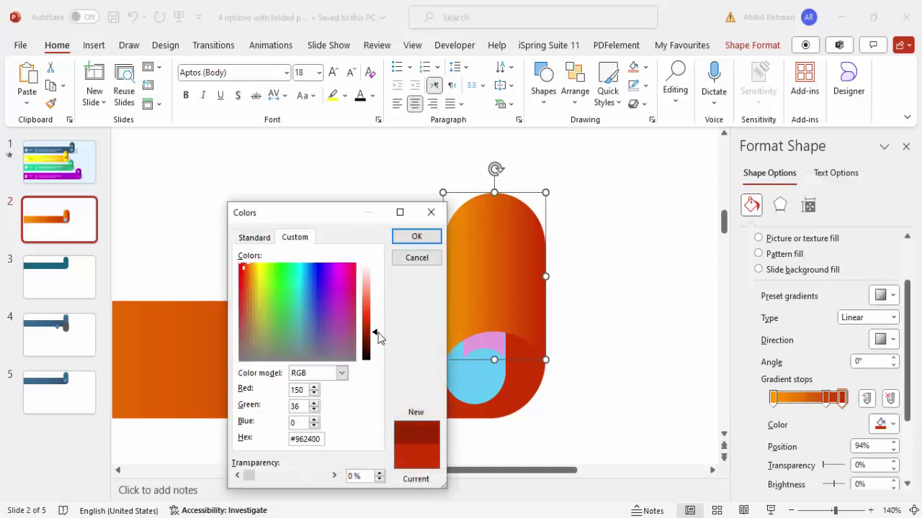
pyautogui.click(417, 238)
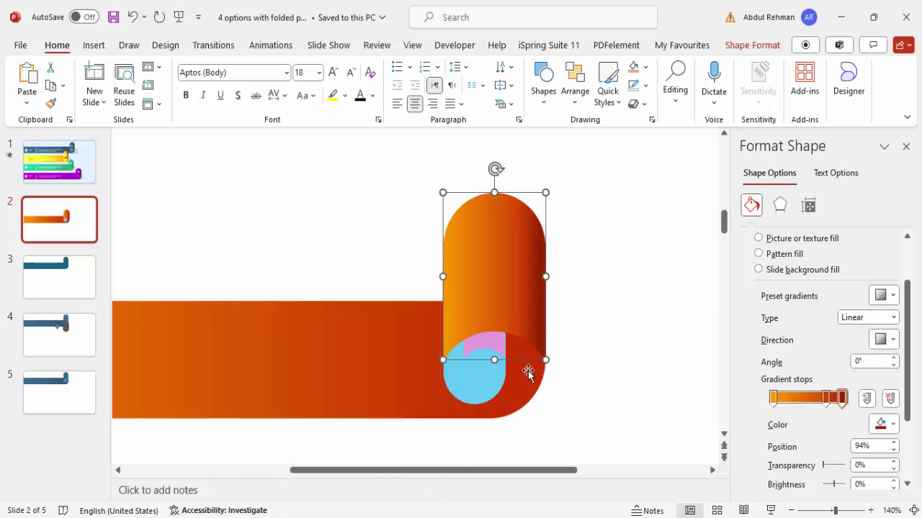
pyautogui.click(561, 343)
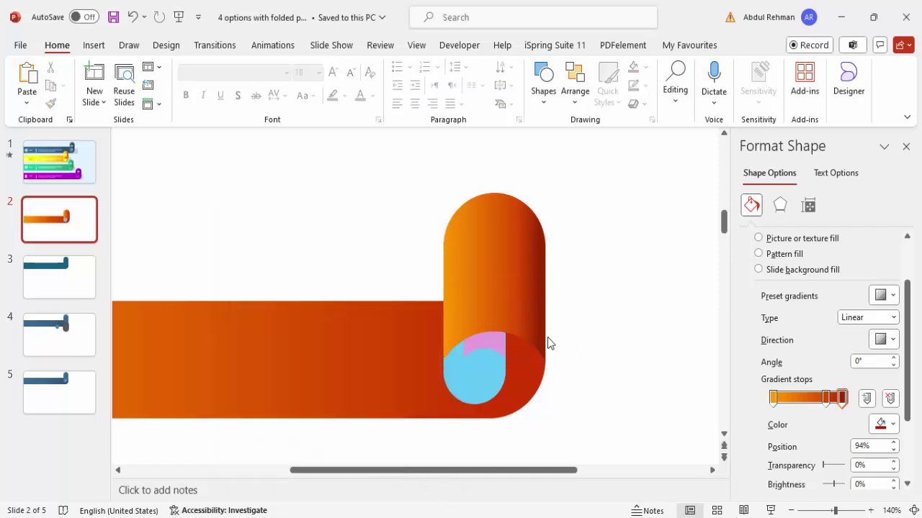
# - Fill the light-blue rounded shape in the curl with dark gold from the standard colours
pyautogui.click(470, 382)
pyautogui.click(886, 366)
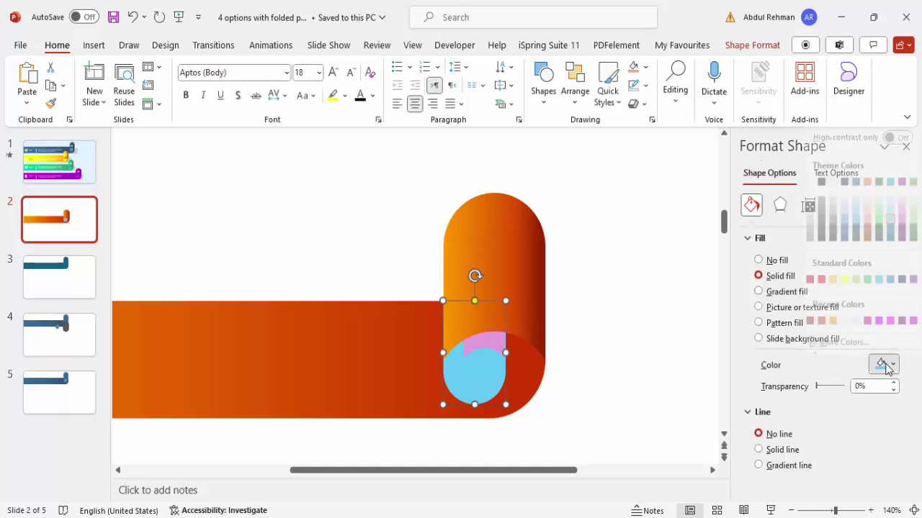
pyautogui.click(839, 331)
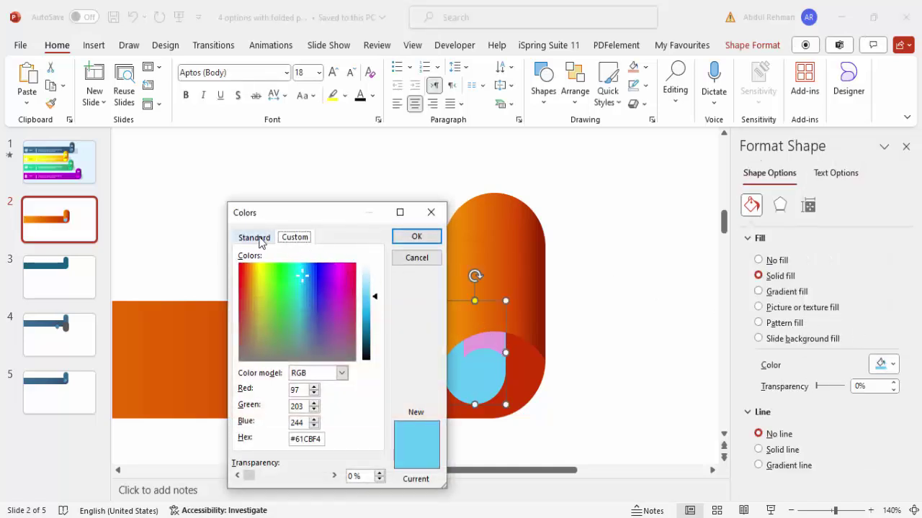
pyautogui.click(255, 238)
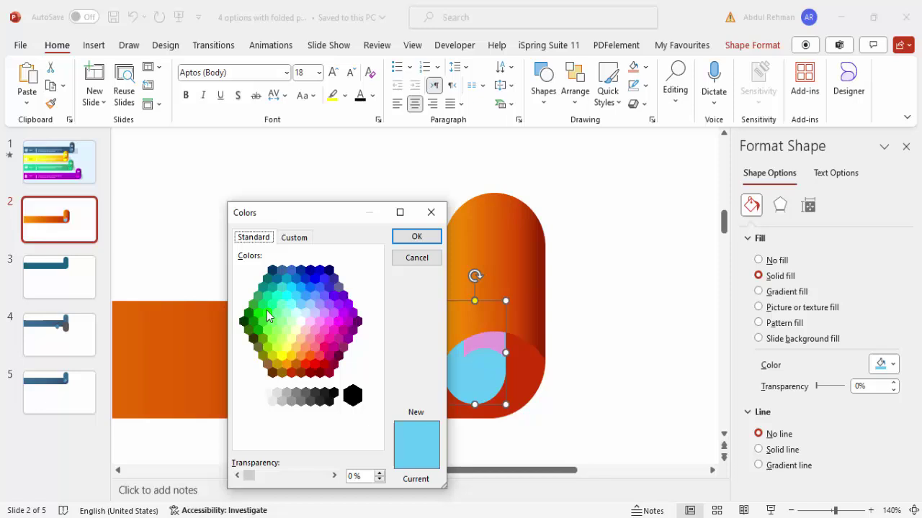
pyautogui.click(277, 365)
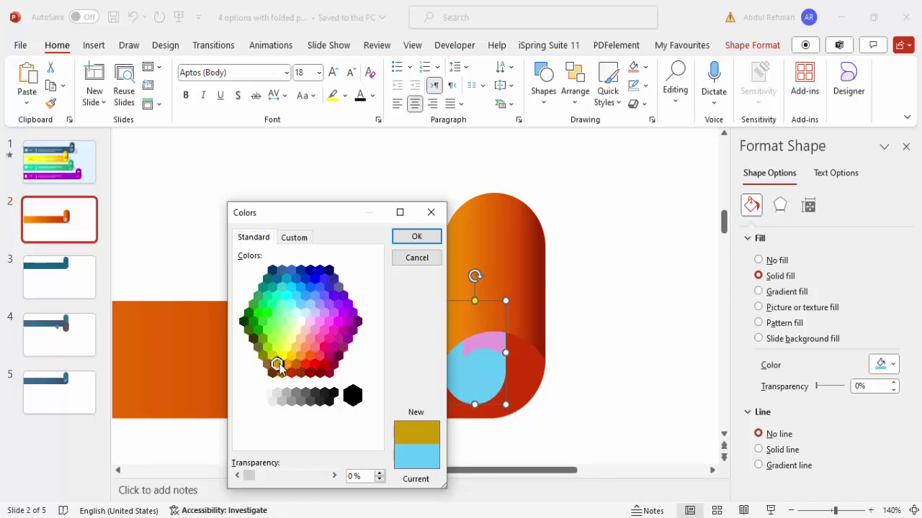
pyautogui.click(416, 238)
# - Fill the small pink shape inside the curl with brown from the standard colours
pyautogui.click(486, 345)
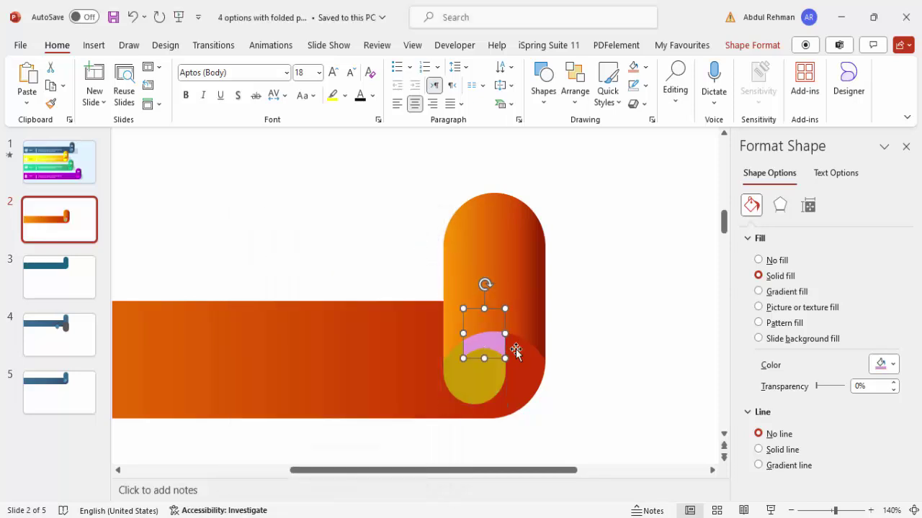
pyautogui.click(875, 369)
pyautogui.click(817, 331)
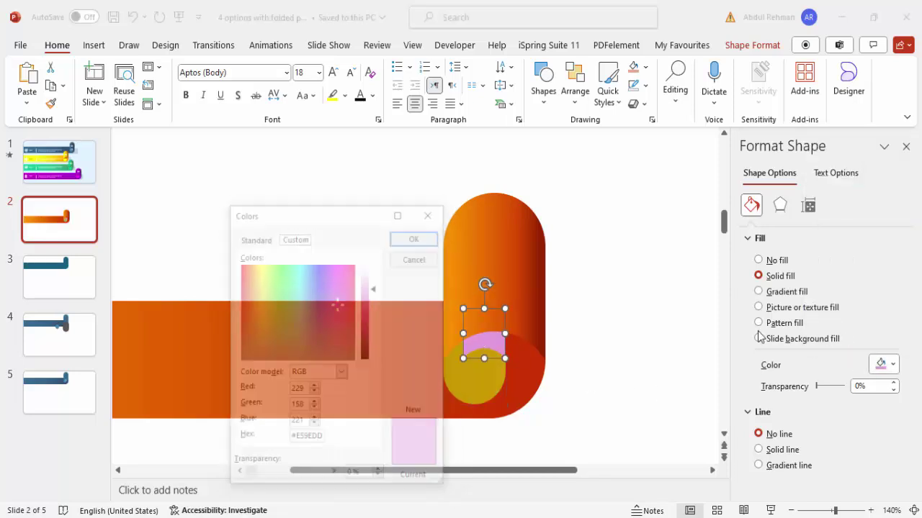
pyautogui.click(257, 237)
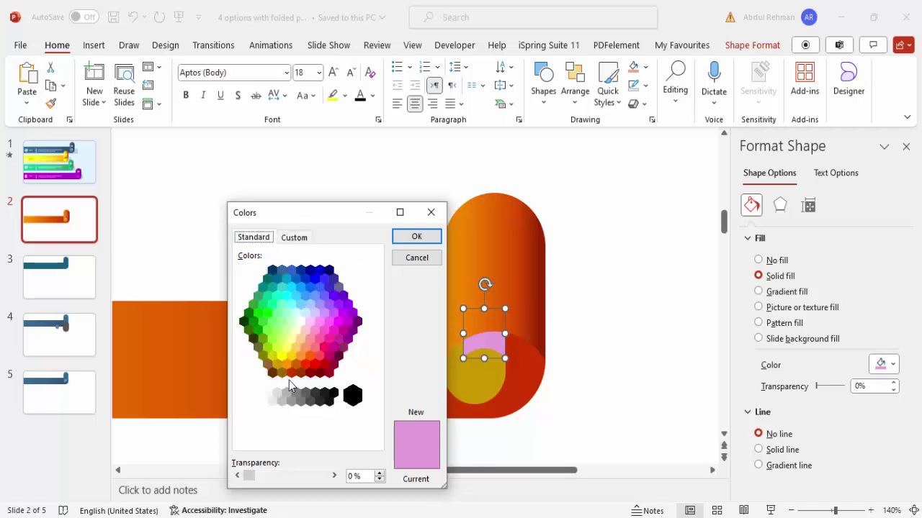
pyautogui.click(281, 372)
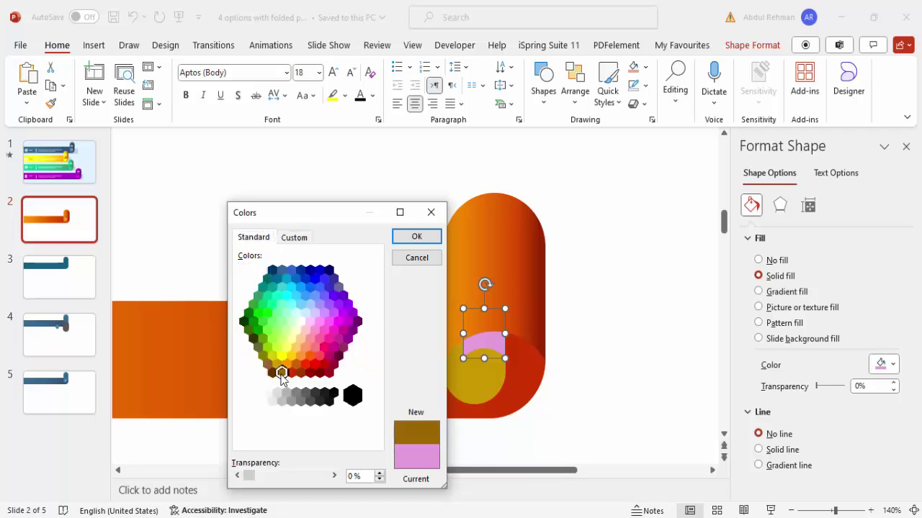
pyautogui.click(416, 237)
pyautogui.click(603, 292)
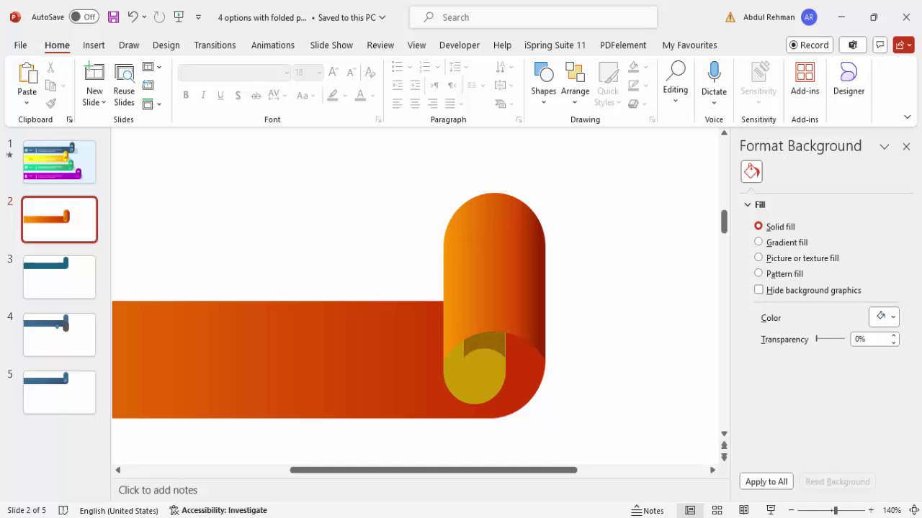
# - Move the whole banner to the upper part of the slide and place a duplicate below it, shifted to the right
pyautogui.click(913, 511)
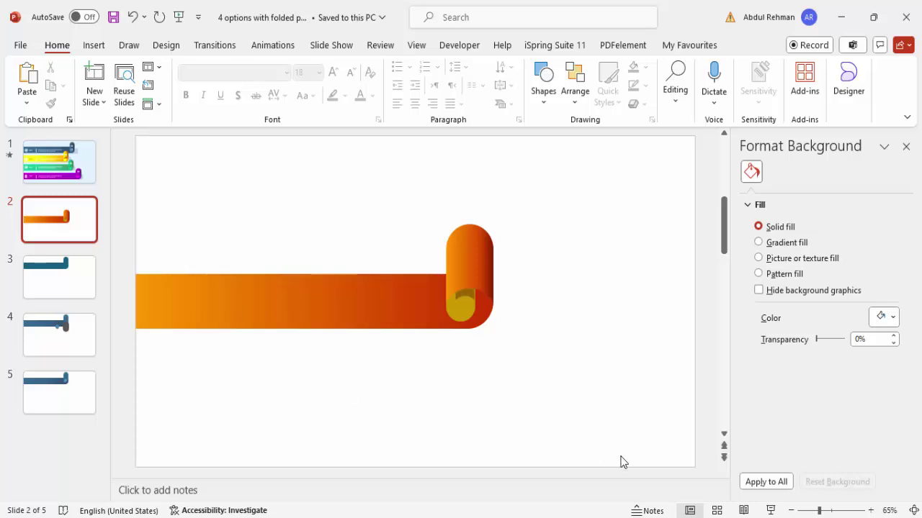
pyautogui.moveTo(621, 436); pyautogui.dragTo(112, 158)
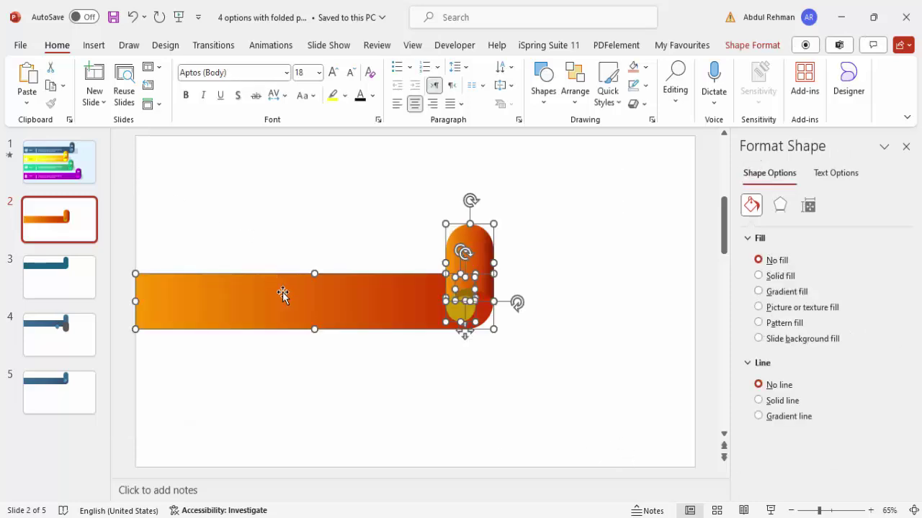
pyautogui.moveTo(277, 287); pyautogui.dragTo(328, 275)
pyautogui.click(282, 395)
# - Lengthen the duplicated banner's bar to 9.7" so that it reaches the slide's left edge
pyautogui.click(205, 297)
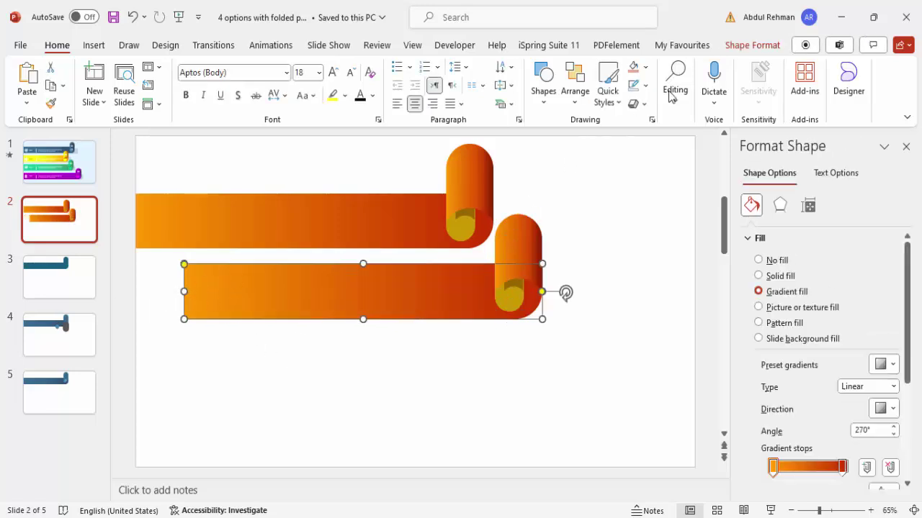
pyautogui.click(745, 46)
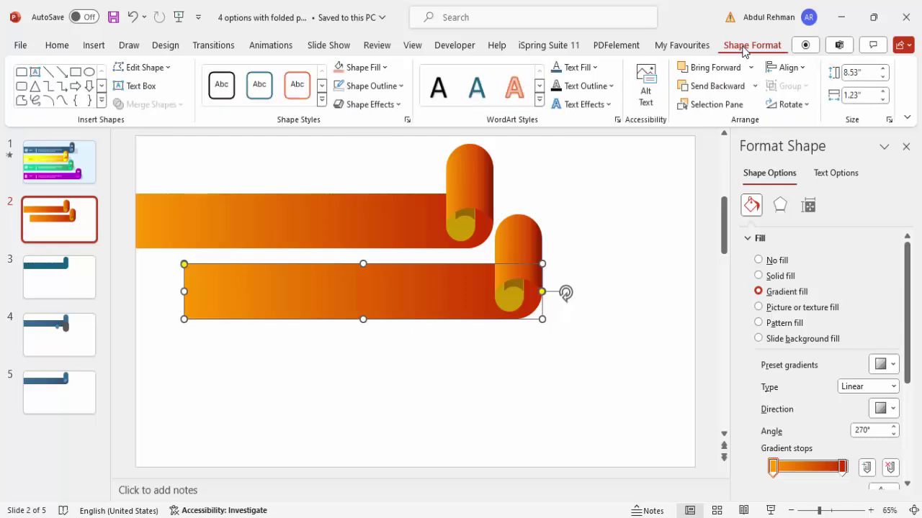
pyautogui.click(884, 69)
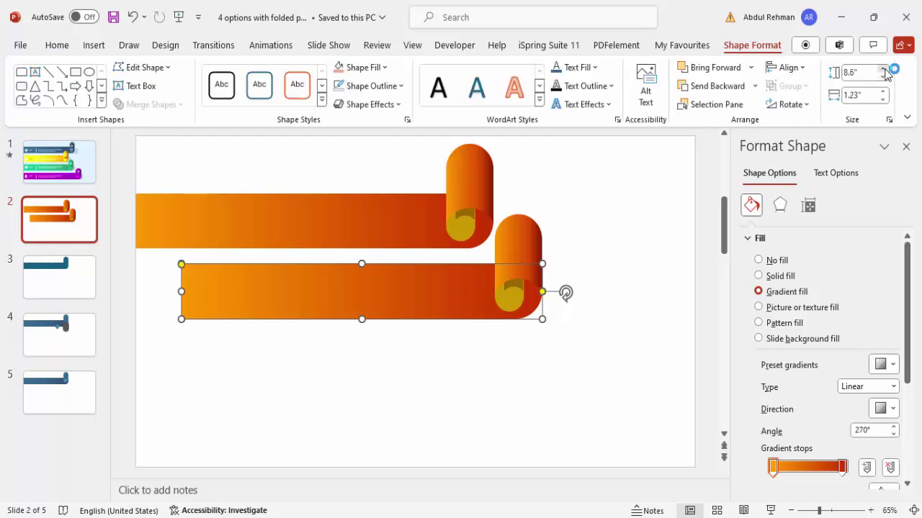
pyautogui.click(883, 69)
pyautogui.click(884, 69)
pyautogui.click(884, 69)
pyautogui.click(884, 69)
pyautogui.click(884, 70)
pyautogui.click(883, 69)
pyautogui.click(884, 69)
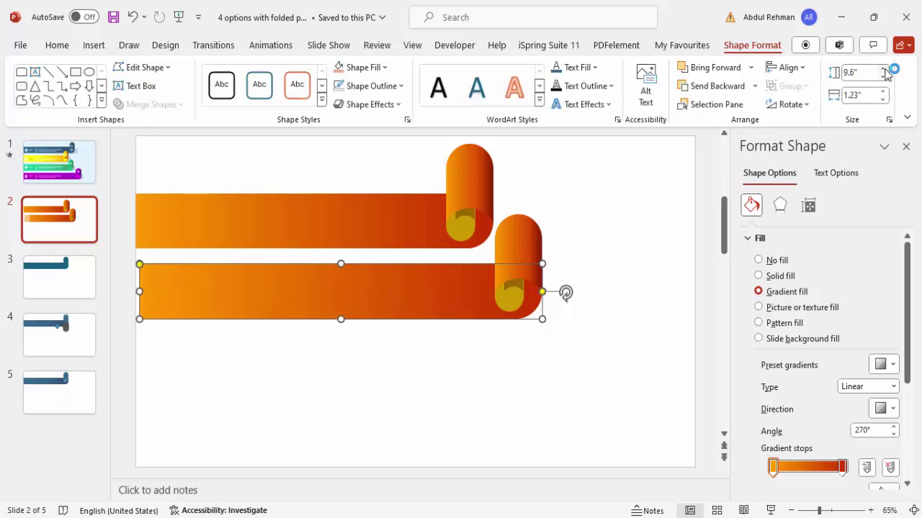
pyautogui.click(884, 69)
pyautogui.click(414, 396)
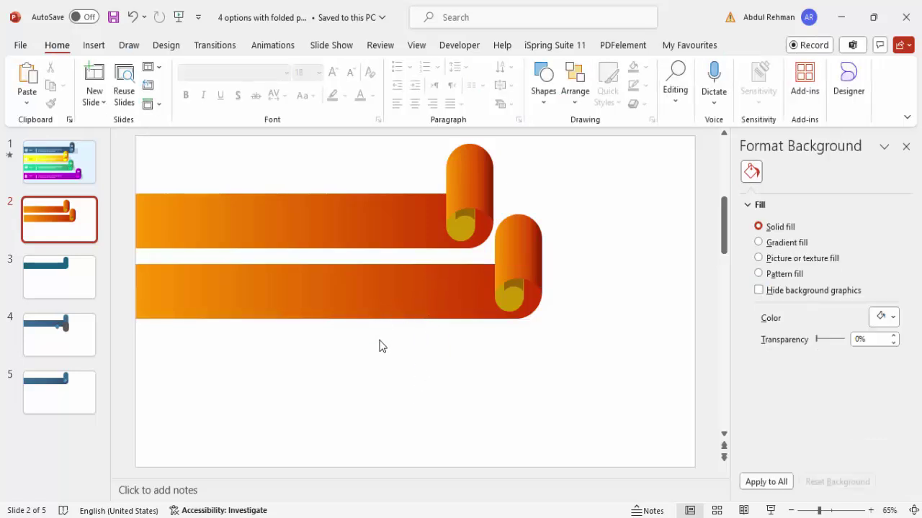
# - Change the end gradient stop of the lower banner's bar to dark blue from the standard colours
pyautogui.click(442, 303)
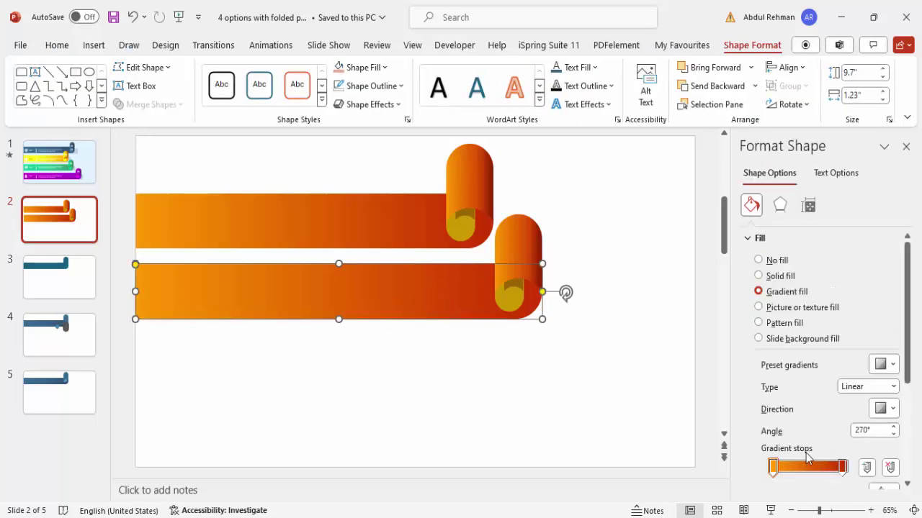
pyautogui.click(843, 467)
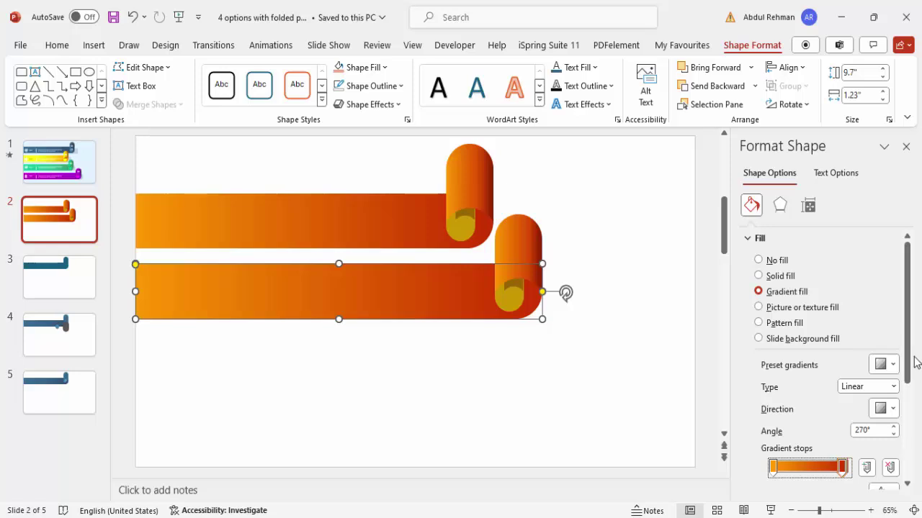
pyautogui.scroll(-3, 909, 374)
pyautogui.click(886, 416)
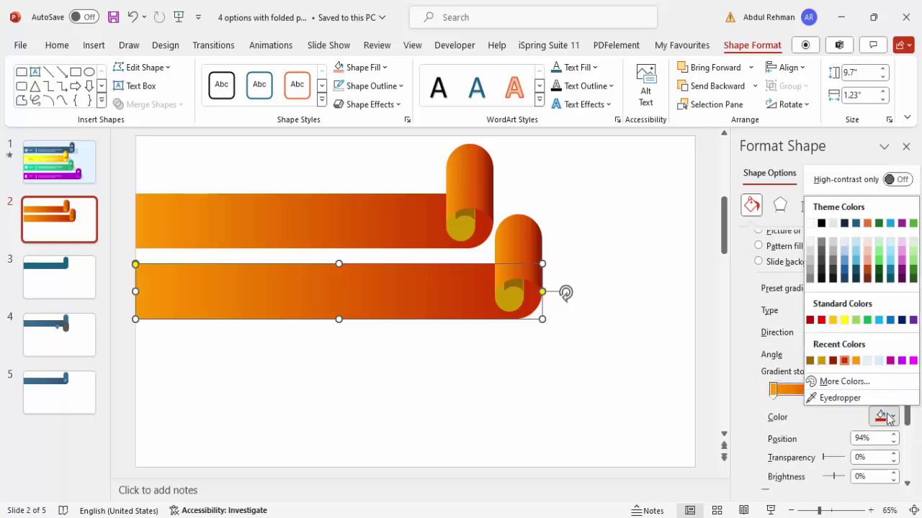
pyautogui.click(844, 382)
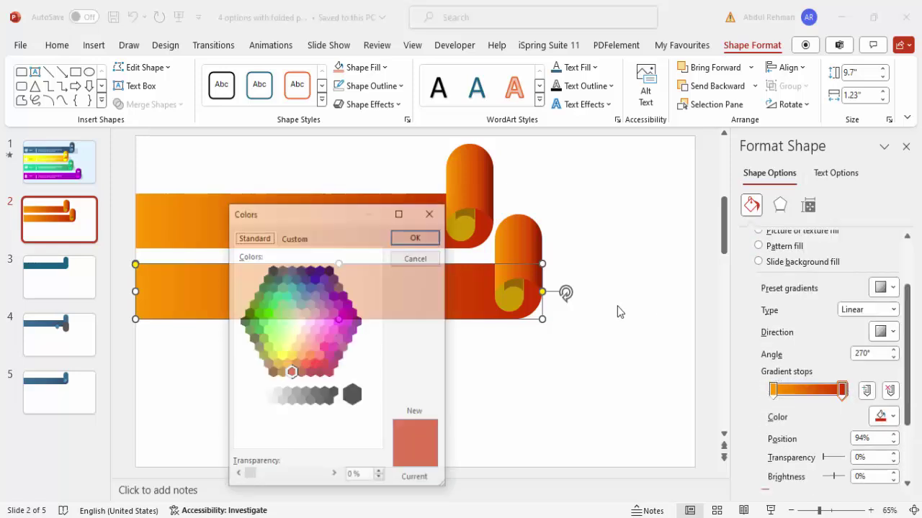
pyautogui.click(311, 272)
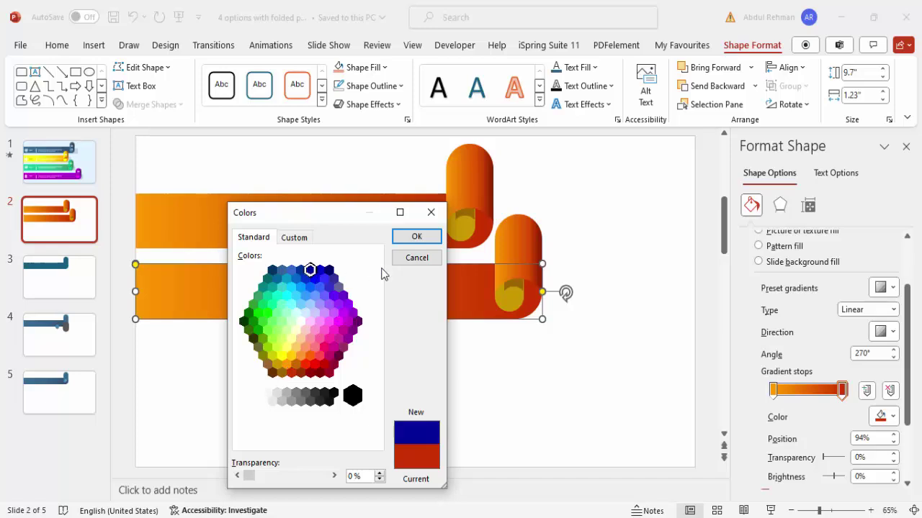
pyautogui.click(418, 238)
# - Change the orange starting gradient stop of the lower banner's bar to light blue from the standard colours
pyautogui.click(773, 391)
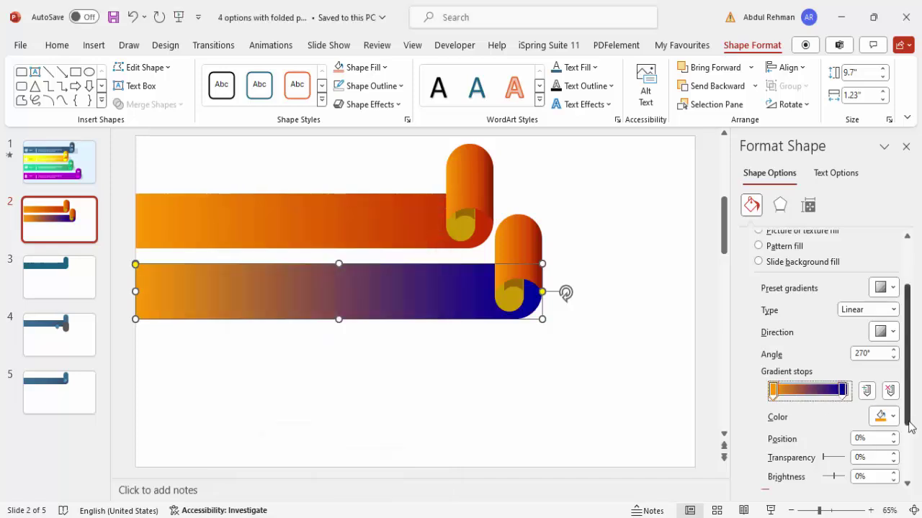
pyautogui.click(891, 416)
pyautogui.click(844, 382)
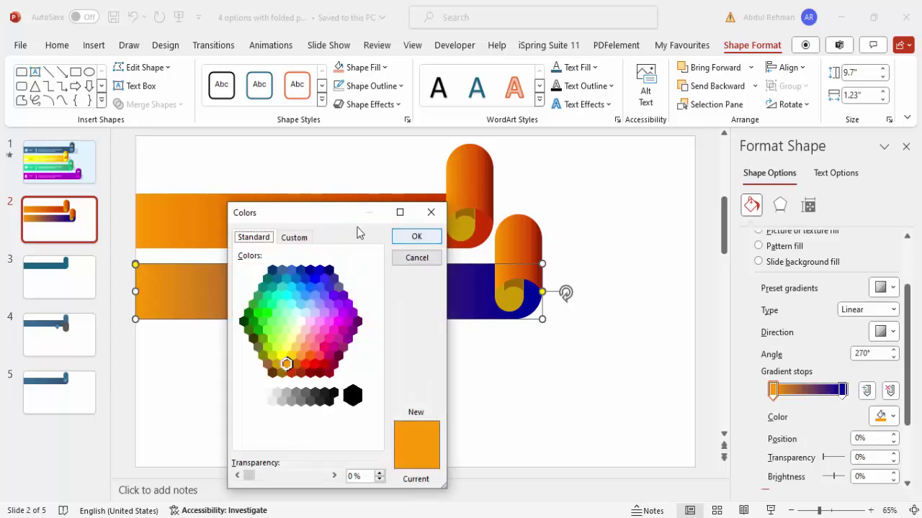
pyautogui.click(302, 292)
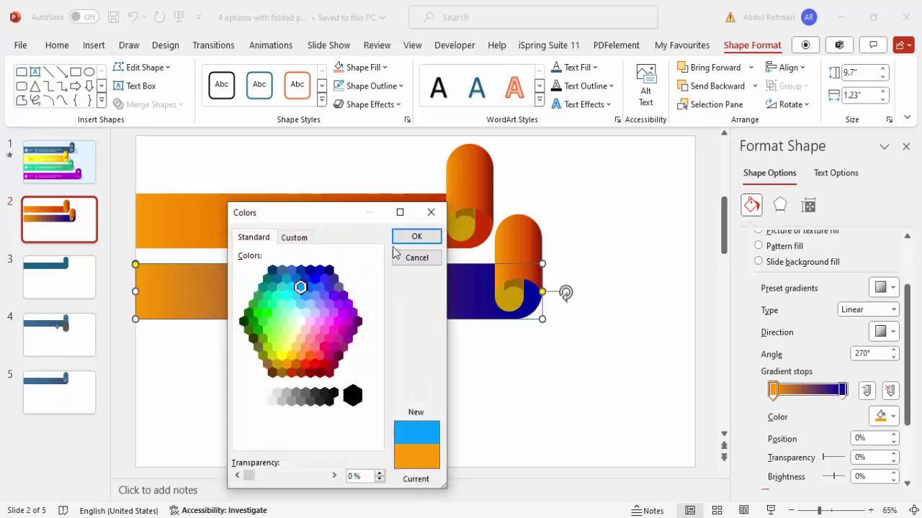
pyautogui.click(416, 238)
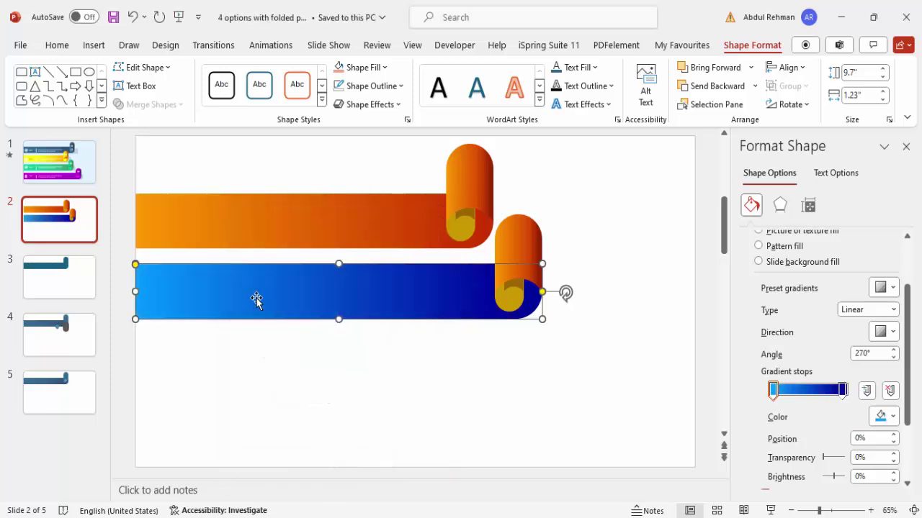
# - Change the last gradient stop of the lower banner's upright curl to very dark navy blue from the standard colours
pyautogui.click(524, 237)
pyautogui.click(842, 391)
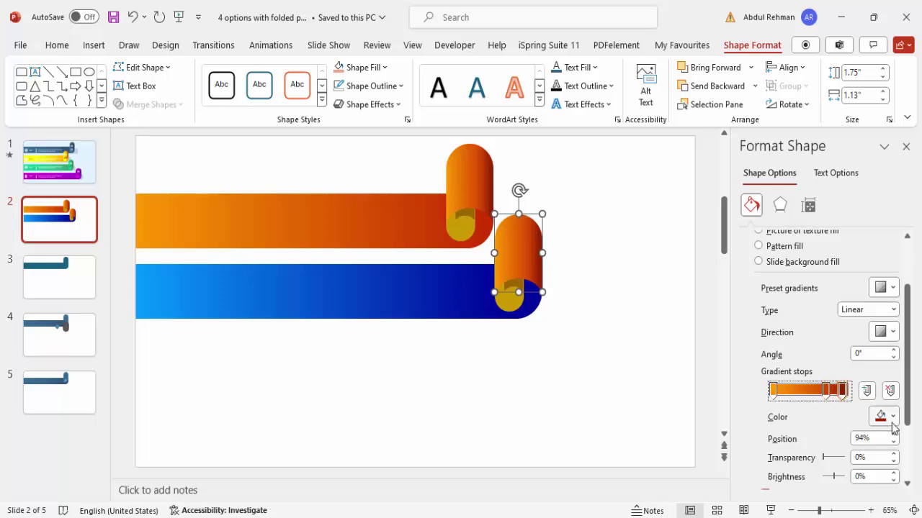
pyautogui.click(885, 416)
pyautogui.click(823, 382)
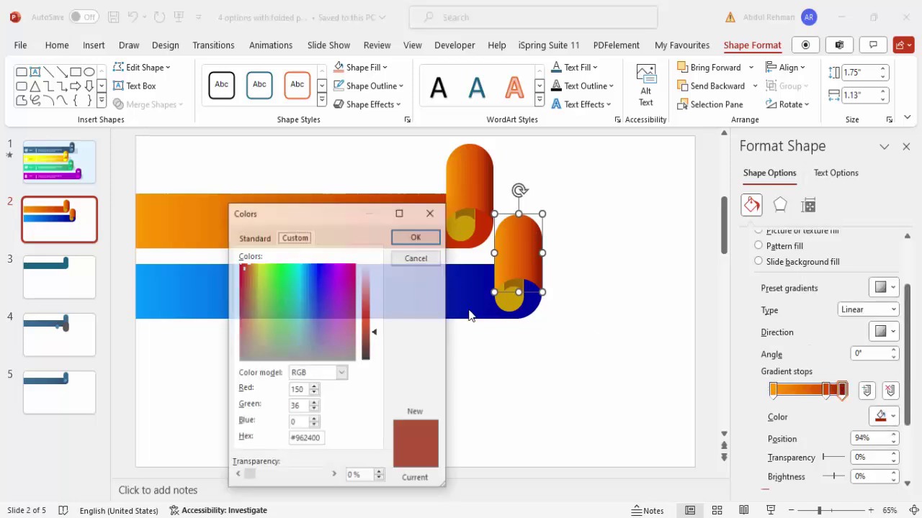
pyautogui.click(260, 237)
pyautogui.click(328, 273)
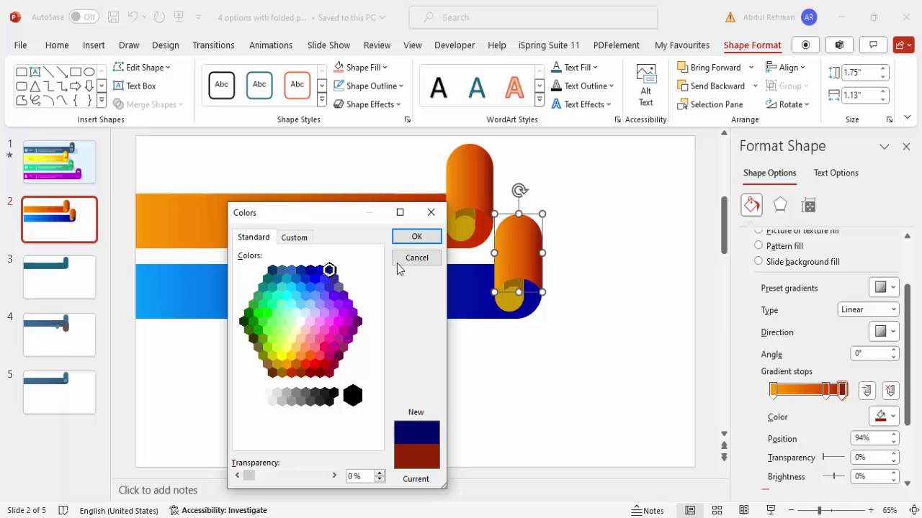
pyautogui.click(415, 236)
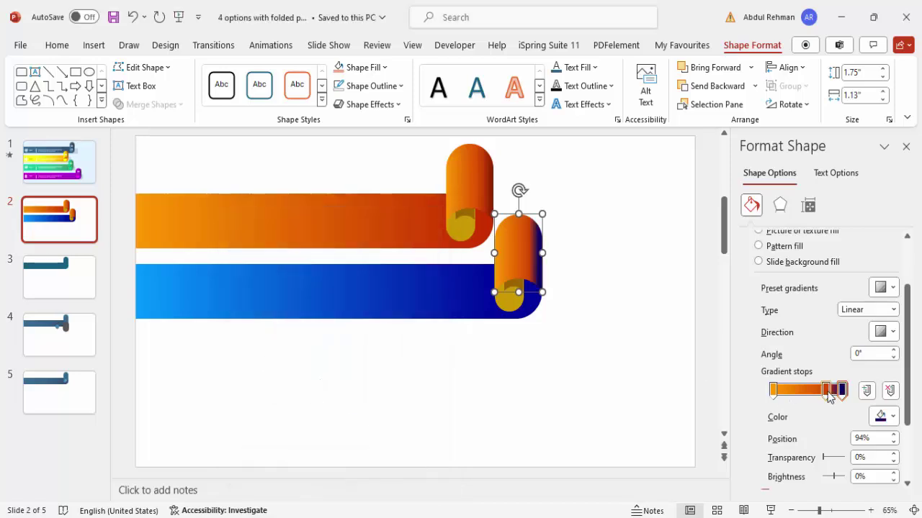
# - Recolour the upright curl's middle gradient stop with the recent dark blue and its first stop with the recent light blue
pyautogui.click(827, 390)
pyautogui.click(881, 416)
pyautogui.click(832, 360)
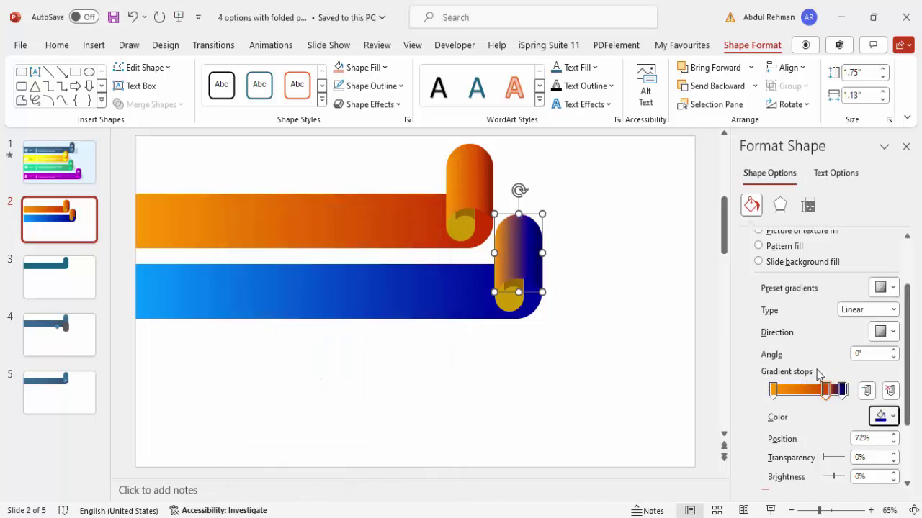
pyautogui.click(773, 391)
pyautogui.click(881, 416)
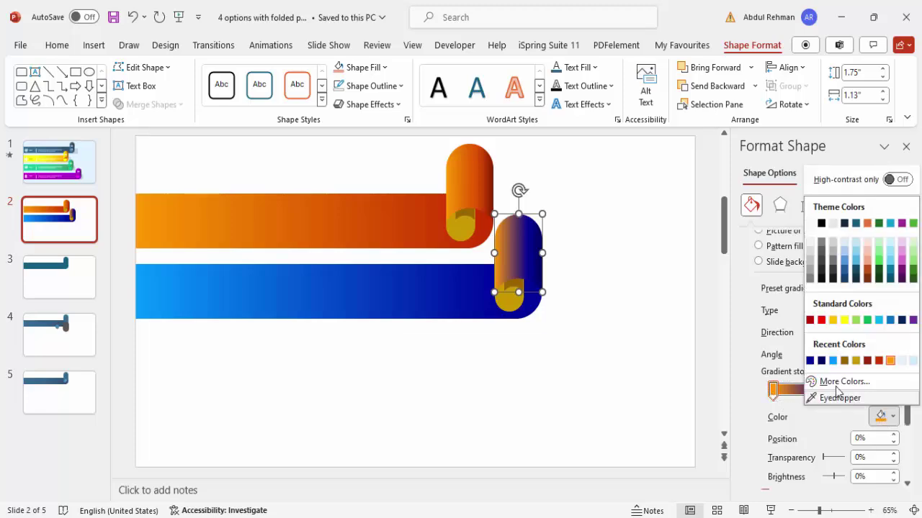
pyautogui.click(819, 362)
pyautogui.click(613, 389)
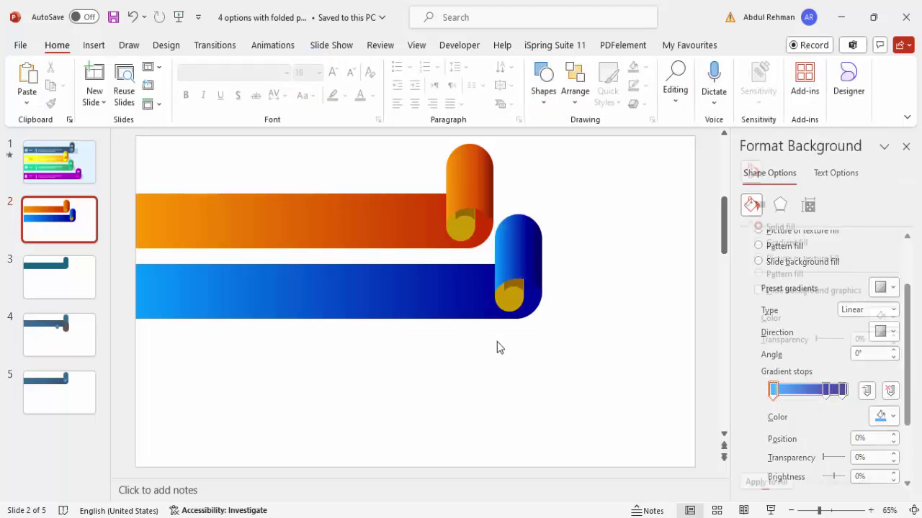
# - Fill the dark-gold rounded shape in the blue banner's curl with teal blue from the standard colours
pyautogui.click(502, 307)
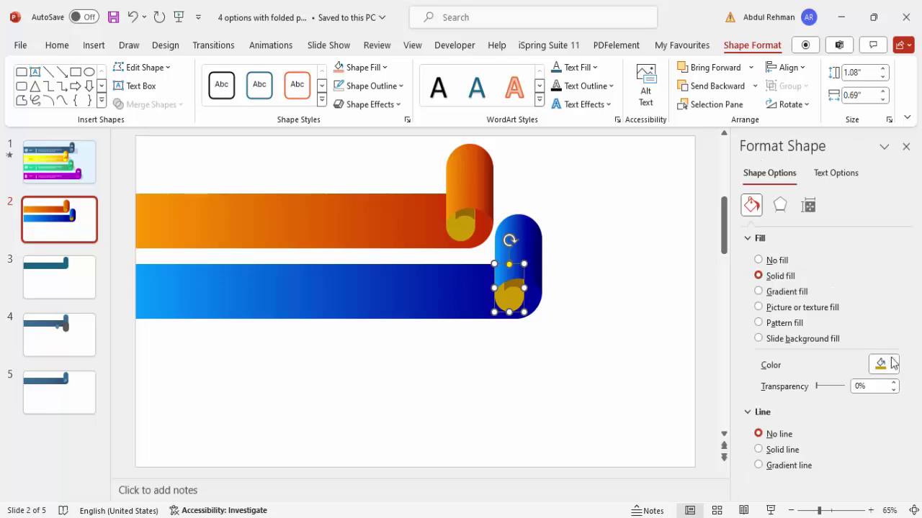
pyautogui.click(887, 364)
pyautogui.click(833, 341)
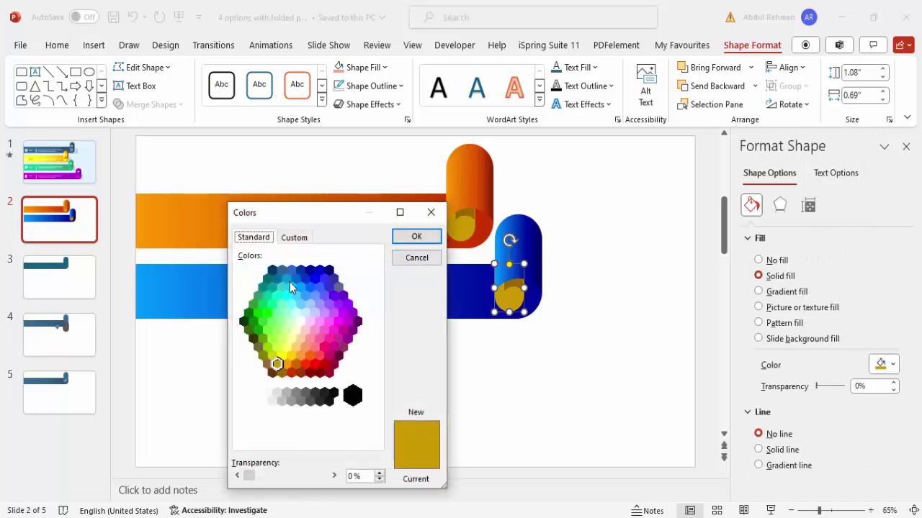
pyautogui.click(287, 278)
pyautogui.click(416, 241)
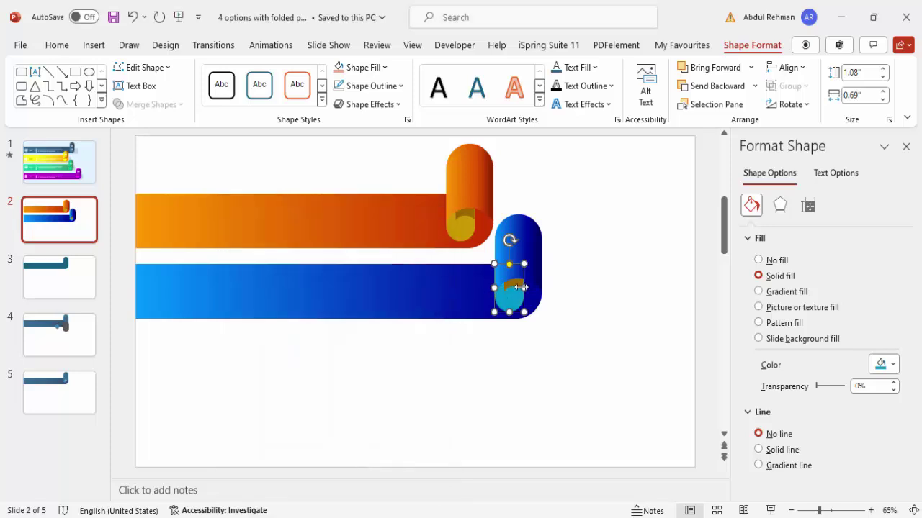
# - Fill the small brown shape inside the blue banner's curl with bright blue from the standard colours
pyautogui.click(513, 285)
pyautogui.click(887, 367)
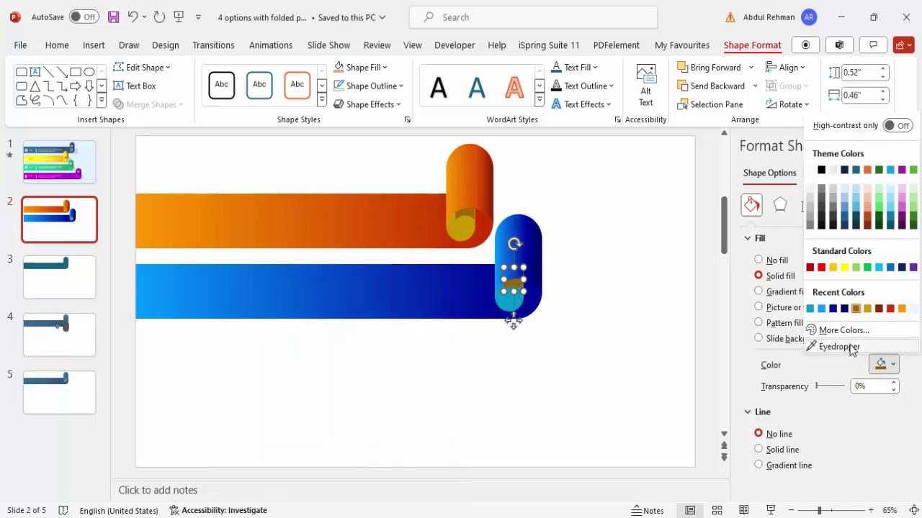
pyautogui.click(843, 330)
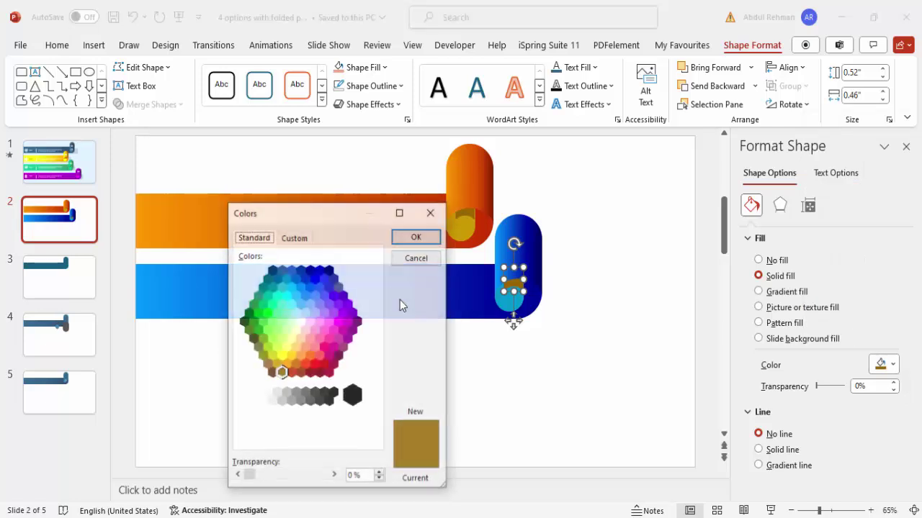
pyautogui.click(317, 285)
pyautogui.click(416, 236)
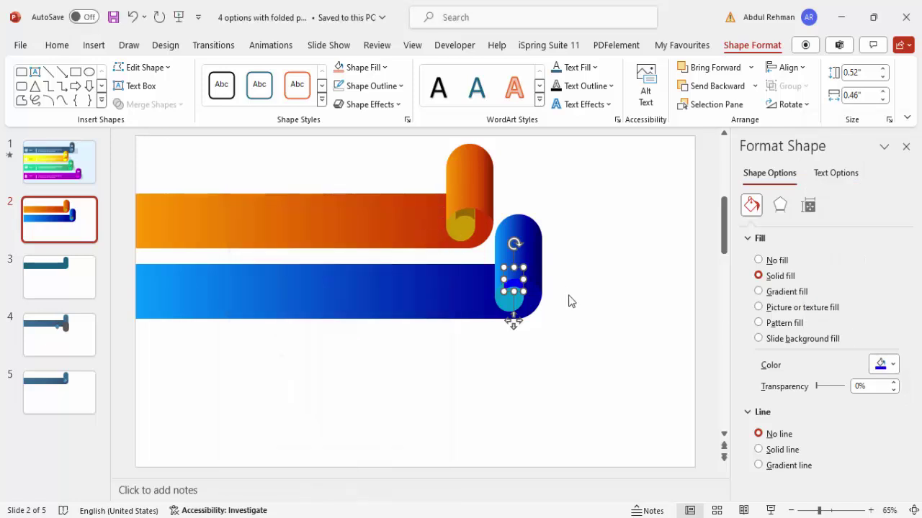
pyautogui.click(562, 309)
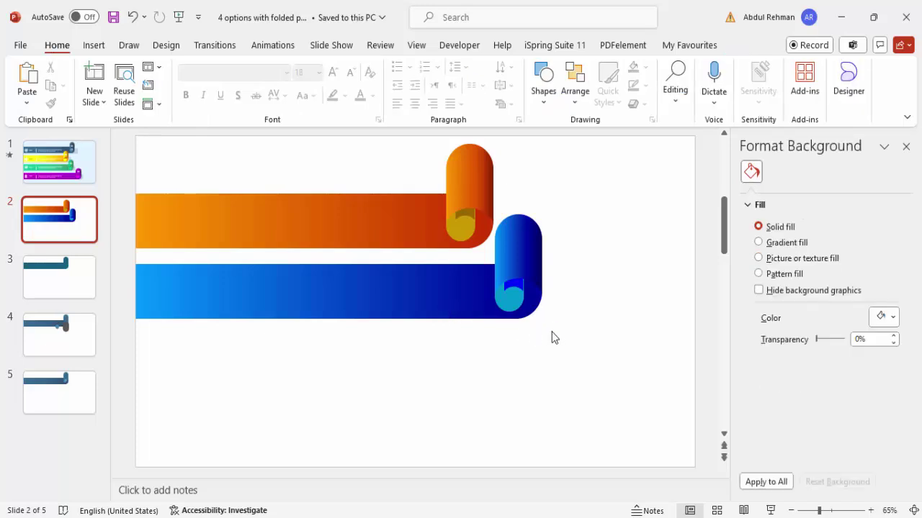
# - Select all parts of the blue banner and place a duplicate below it, shifted to the left
pyautogui.moveTo(662, 380); pyautogui.dragTo(120, 246)
pyautogui.moveTo(118, 234); pyautogui.dragTo(118, 235)
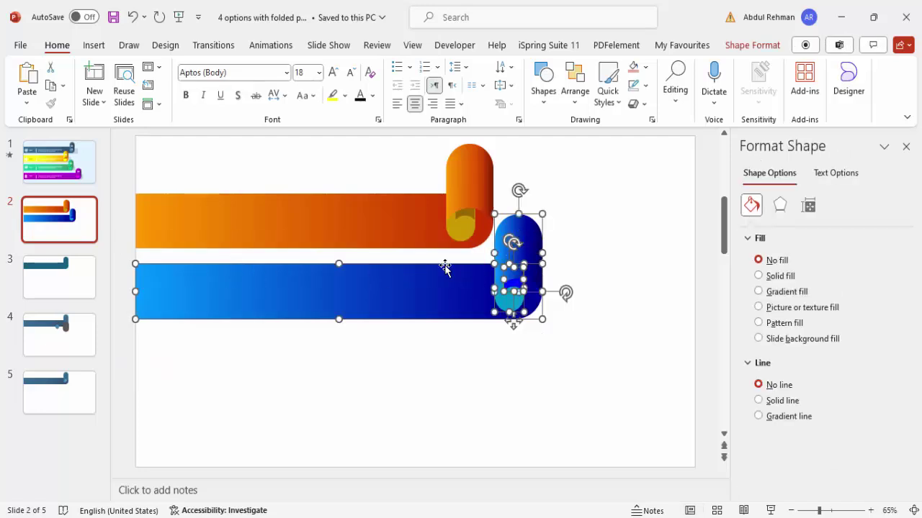
pyautogui.moveTo(430, 293); pyautogui.dragTo(437, 375)
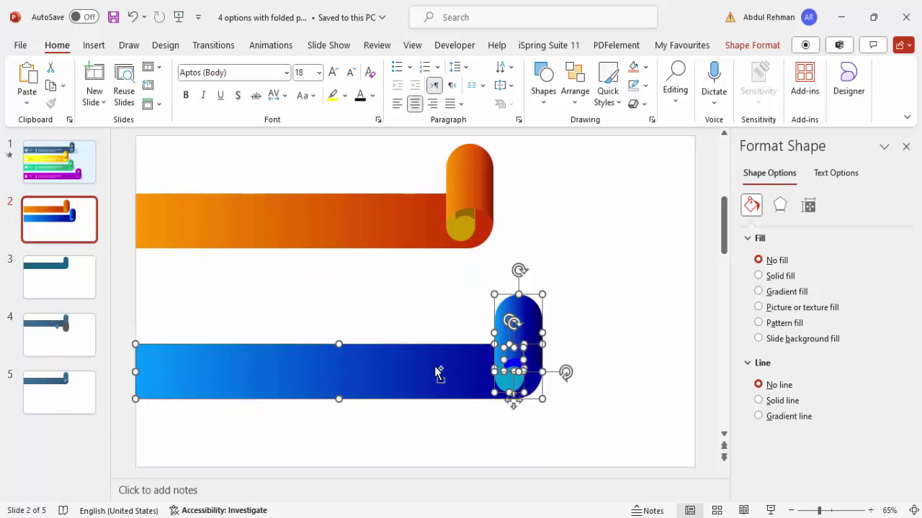
pyautogui.hotkey('ctrl', 'z')
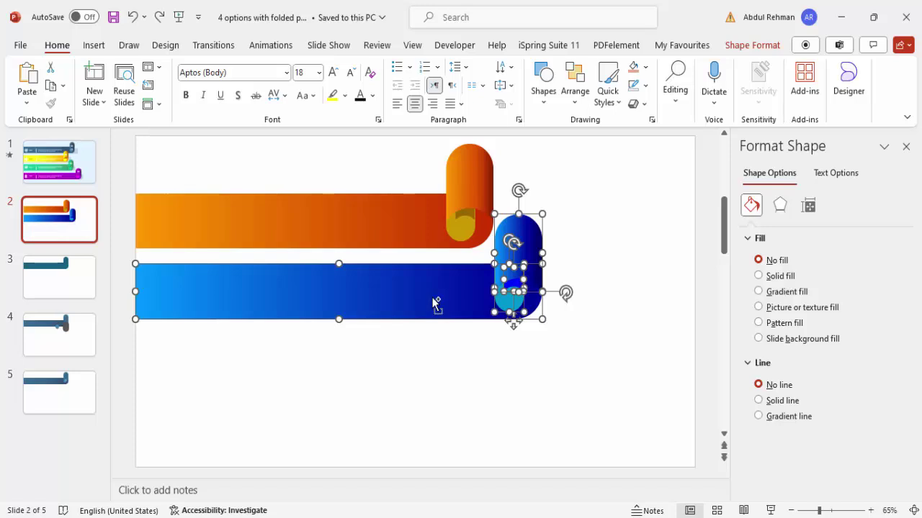
pyautogui.moveTo(434, 302); pyautogui.dragTo(403, 380)
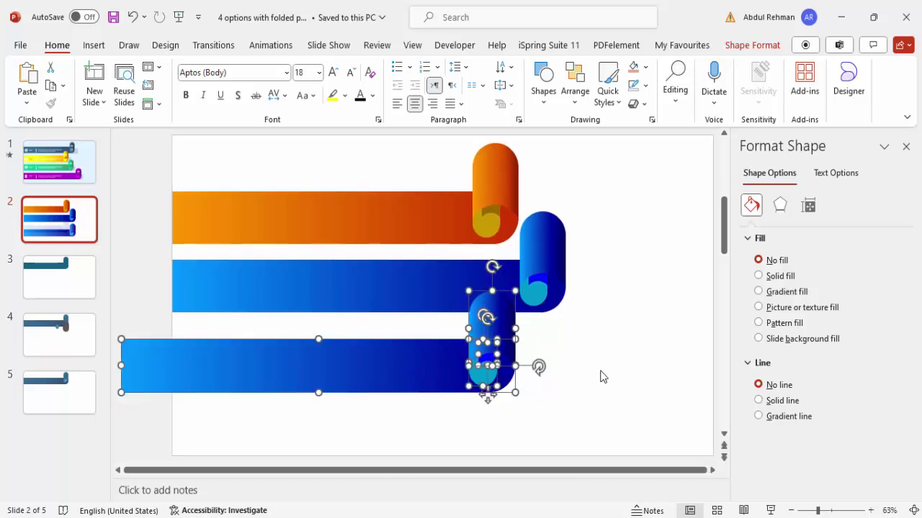
# - Shorten the third banner's bar so that its left end lines up with the slide's left edge
pyautogui.click(601, 377)
pyautogui.click(299, 369)
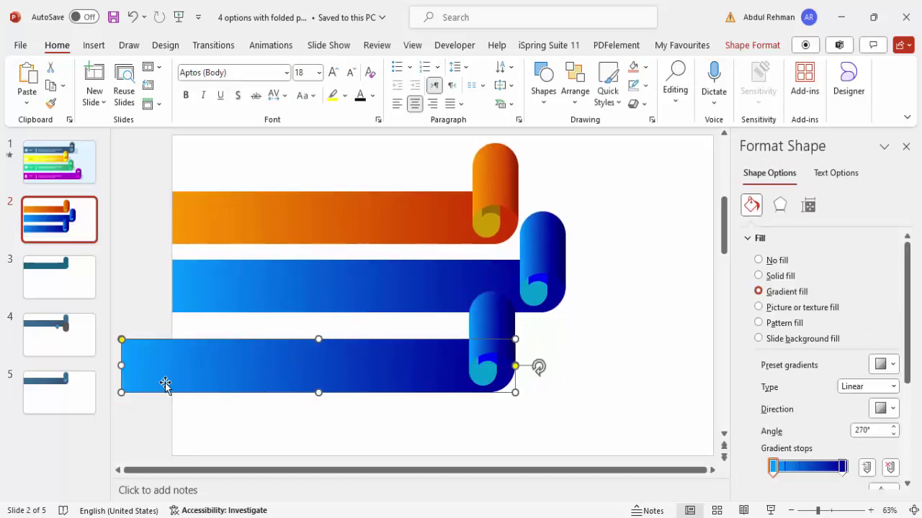
pyautogui.moveTo(120, 365); pyautogui.dragTo(173, 366)
pyautogui.click(566, 365)
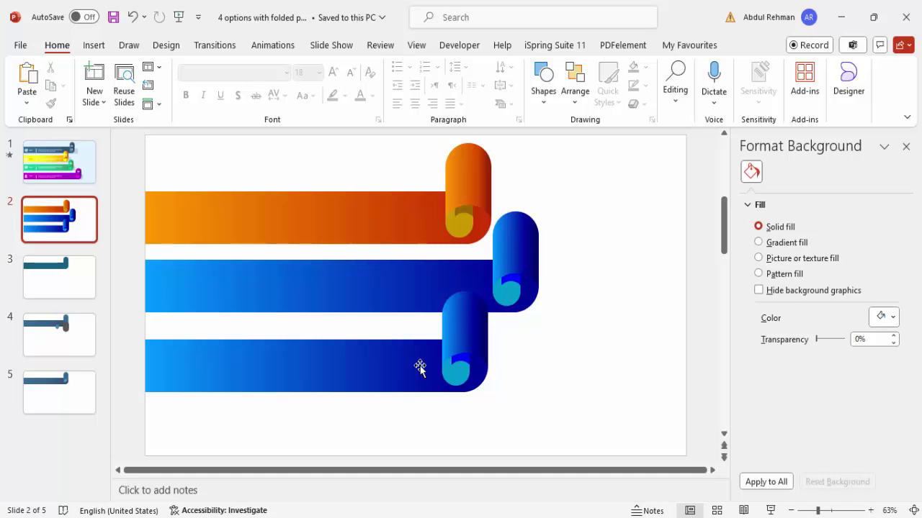
# - Change the end gradient stop of the third banner's bar to dark green from the standard colours
pyautogui.click(372, 366)
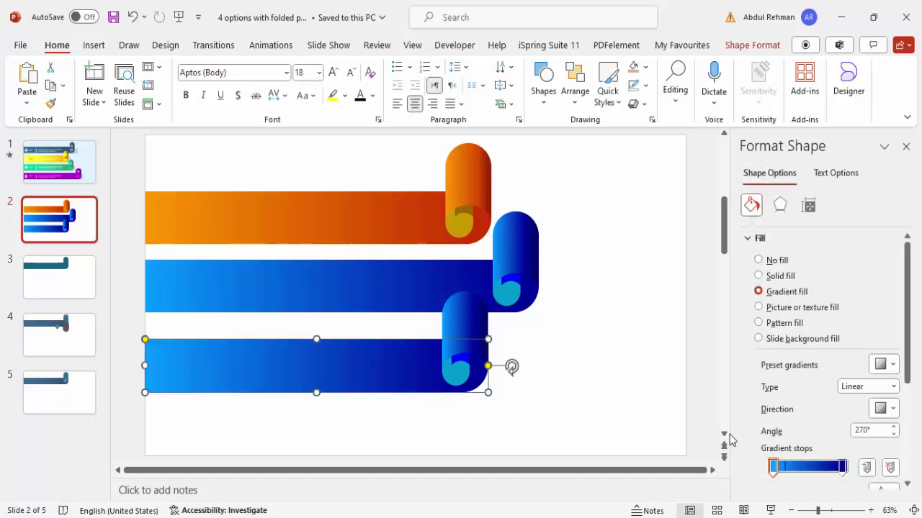
pyautogui.click(841, 468)
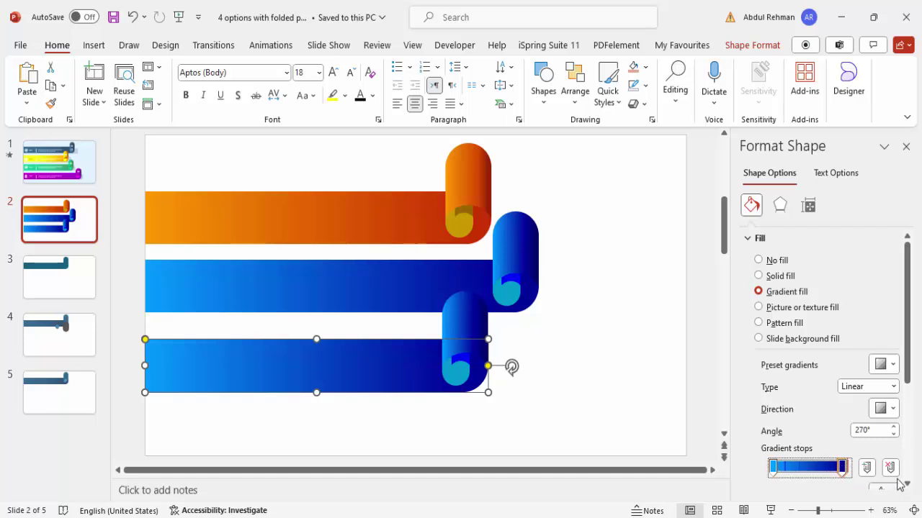
pyautogui.scroll(-2, 913, 372)
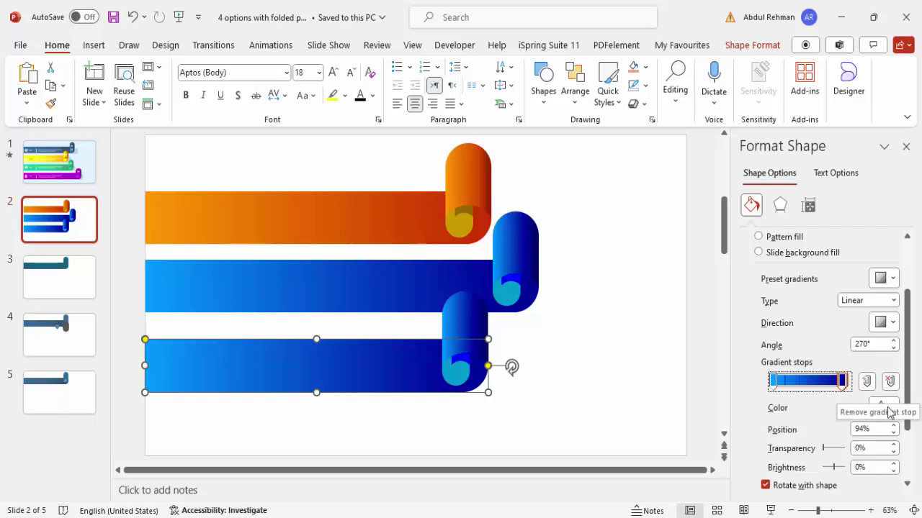
pyautogui.click(893, 406)
pyautogui.click(844, 375)
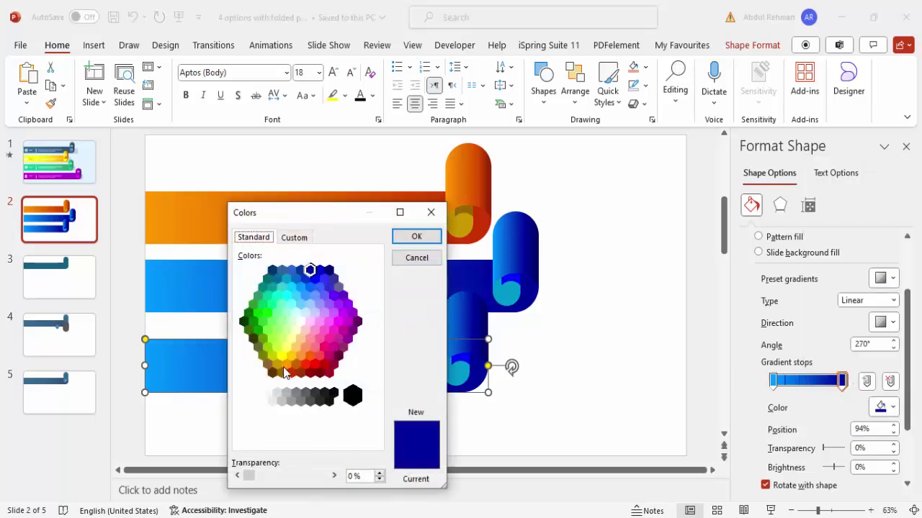
pyautogui.click(249, 313)
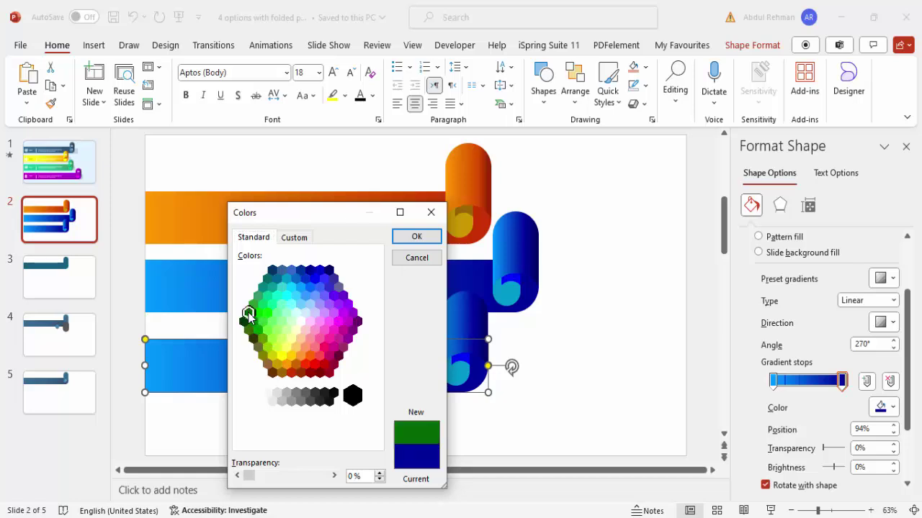
pyautogui.click(416, 236)
# - Change the start gradient stop of the third banner's bar to medium green from the standard colours
pyautogui.click(773, 380)
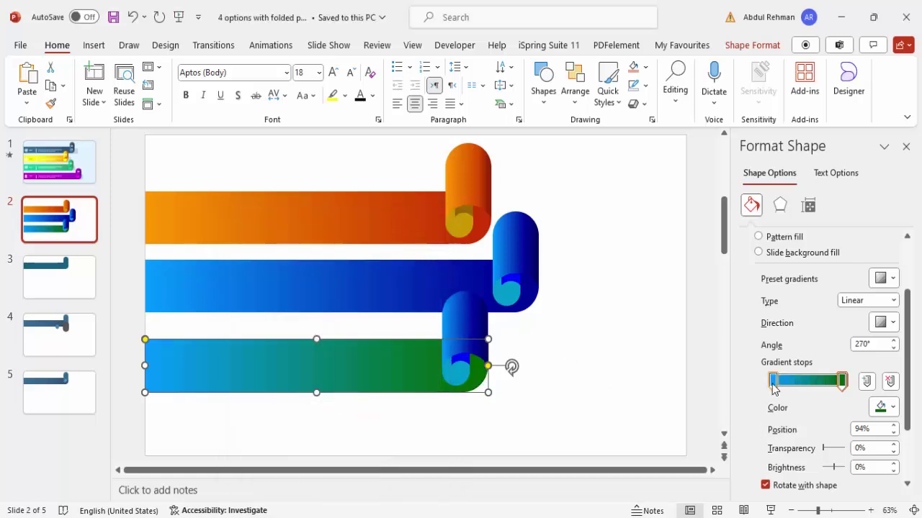
pyautogui.click(891, 407)
pyautogui.click(844, 372)
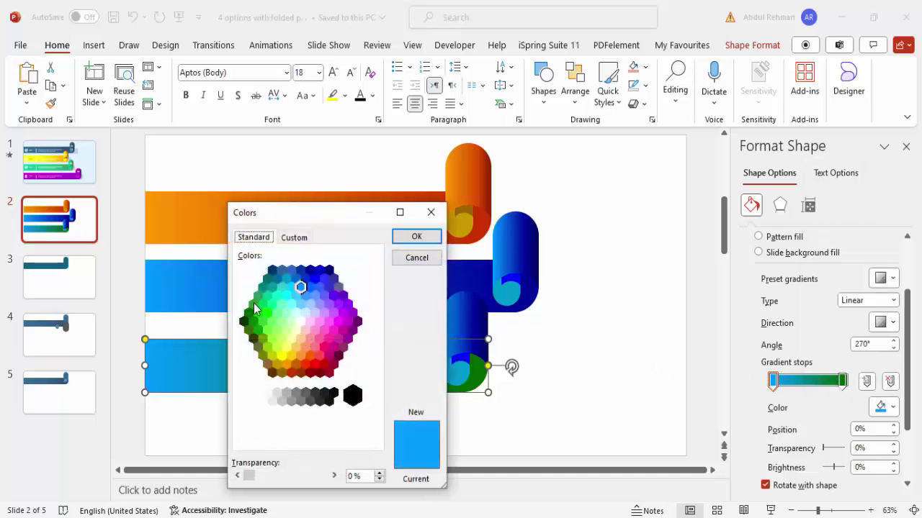
pyautogui.click(256, 308)
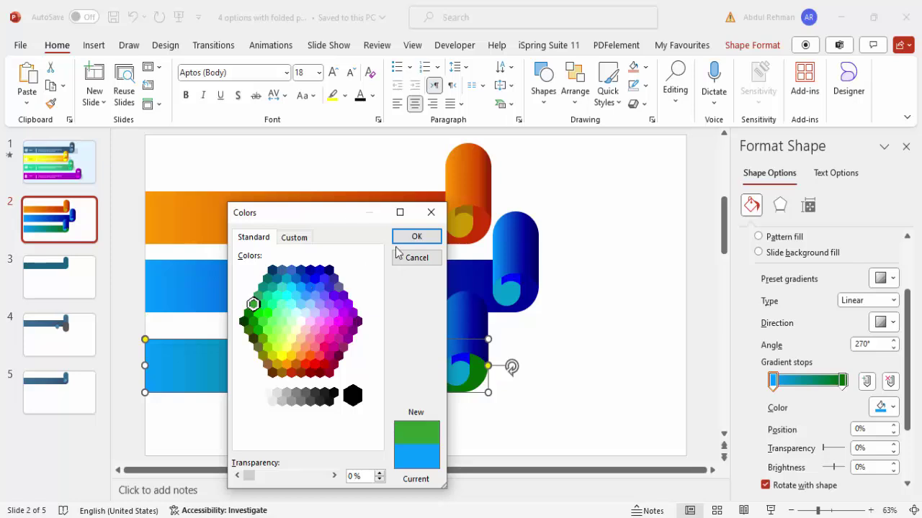
pyautogui.click(415, 237)
# - Change the end gradient stop of the third banner's upright rounded piece to very dark green from the standard colours
pyautogui.click(470, 319)
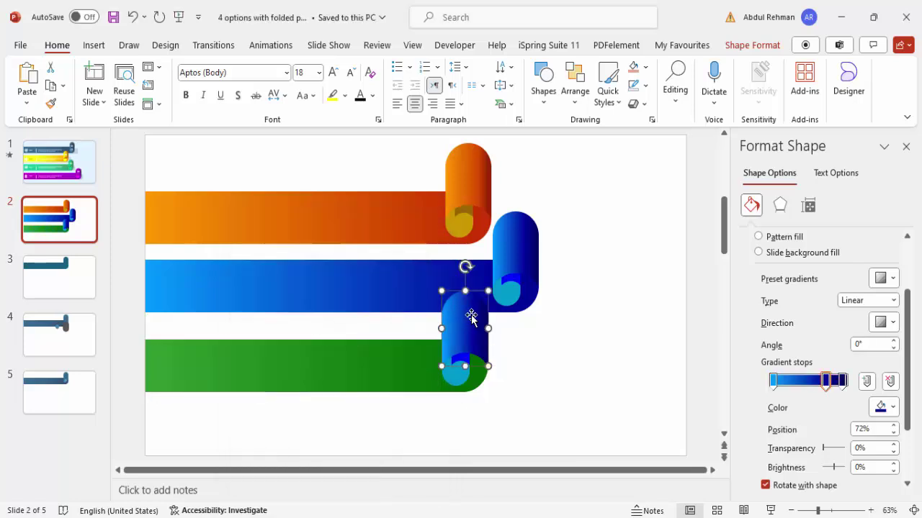
pyautogui.click(827, 382)
pyautogui.click(842, 381)
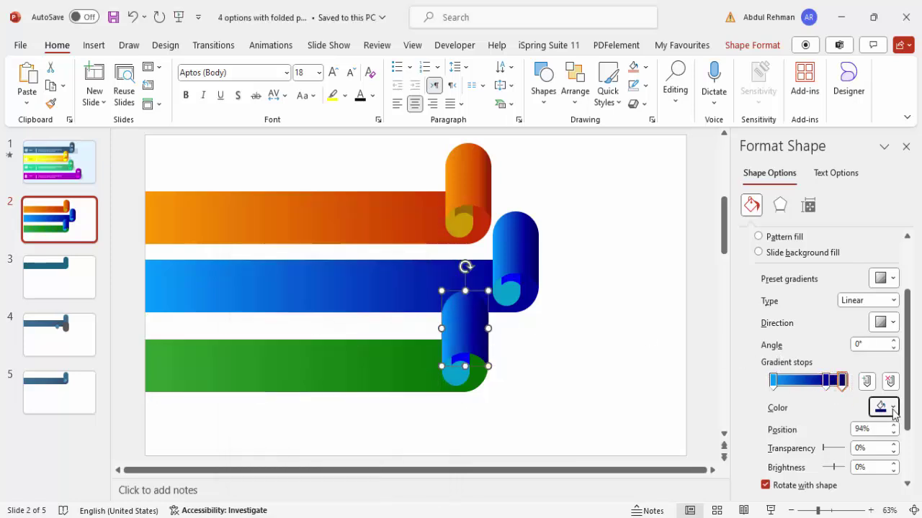
pyautogui.click(880, 407)
pyautogui.press('Escape')
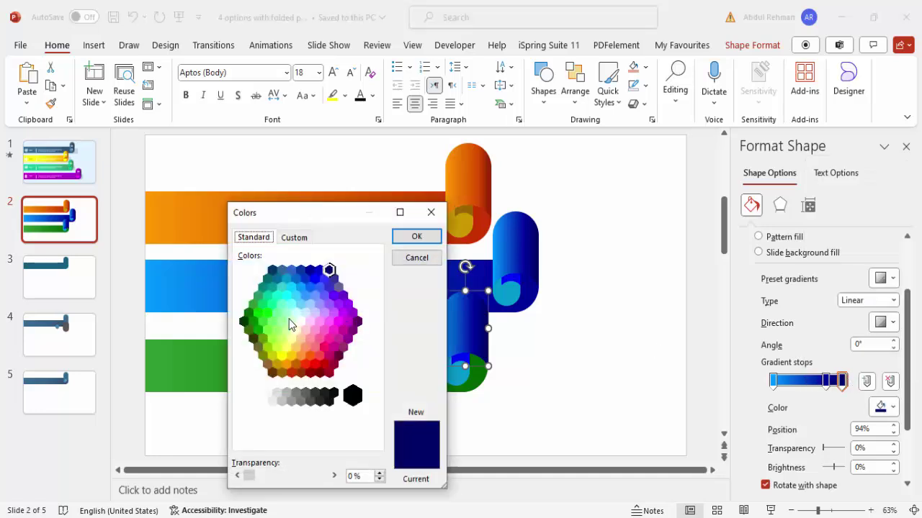
pyautogui.click(244, 322)
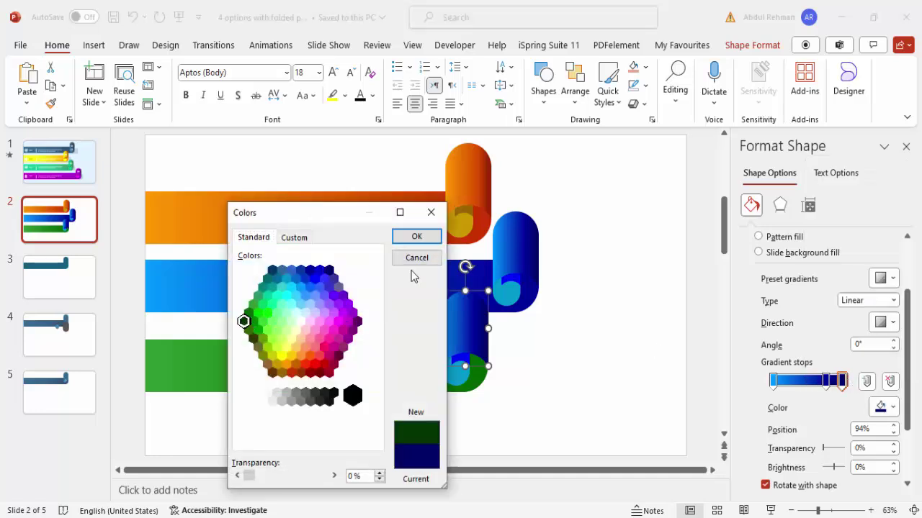
pyautogui.click(416, 237)
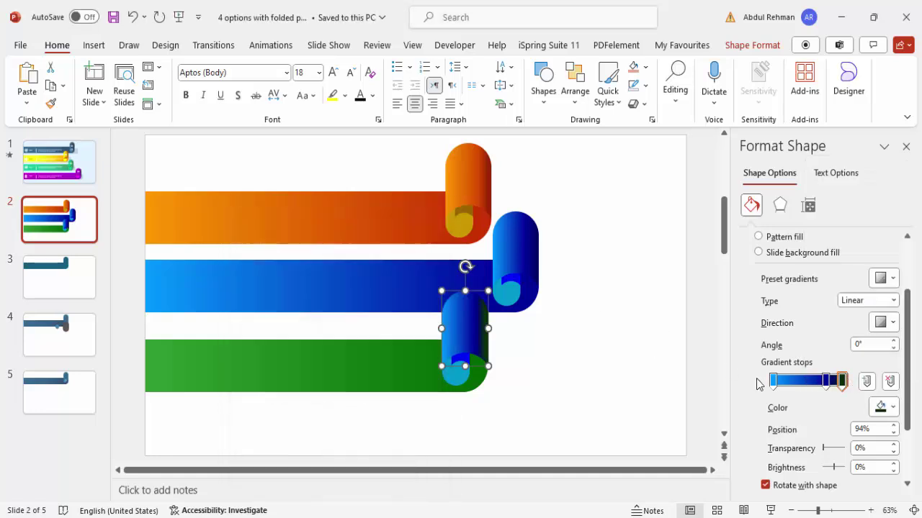
# - Open the colour choices for the middle gradient stop of the third banner's upright rounded piece
pyautogui.click(825, 382)
pyautogui.click(893, 407)
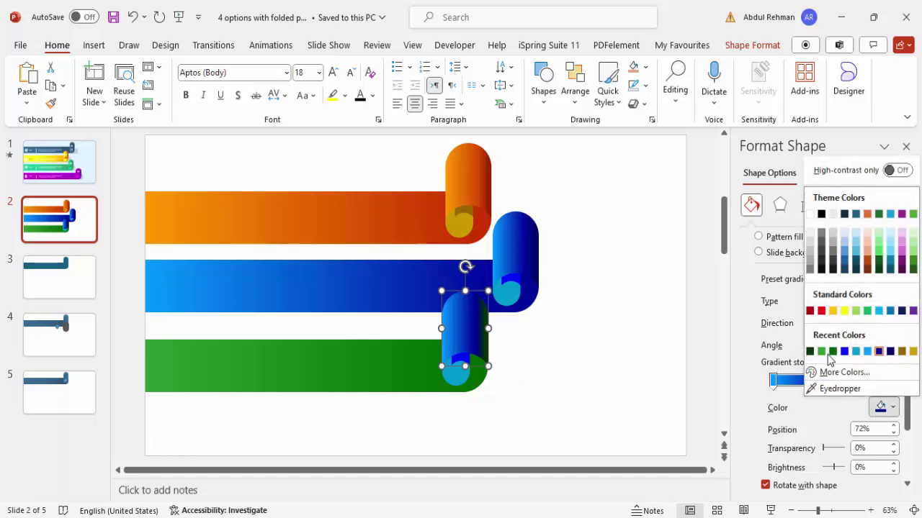